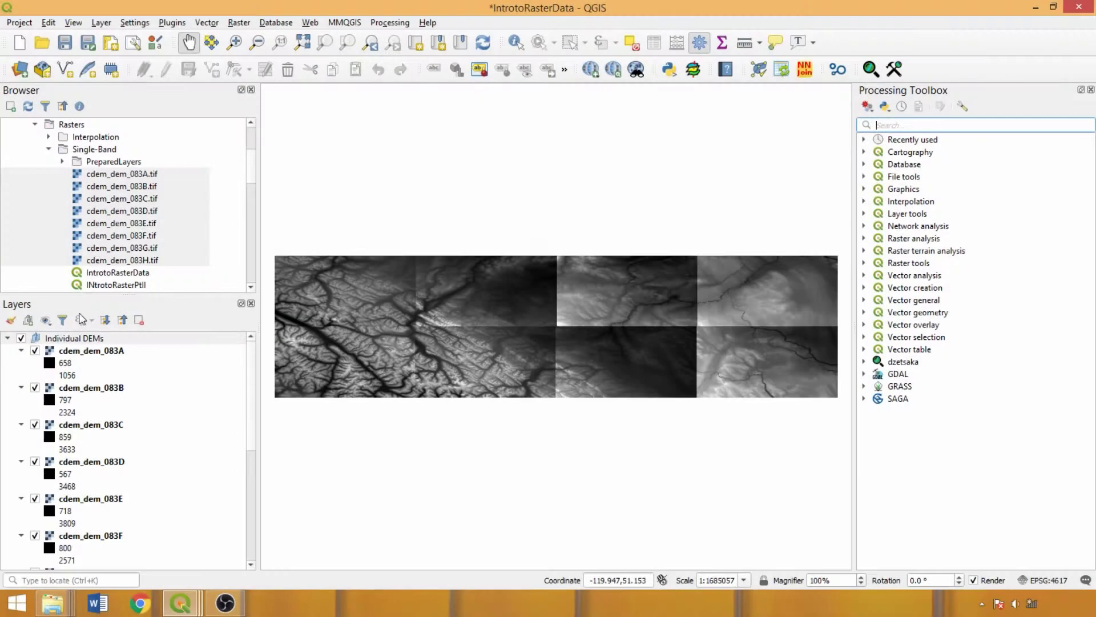
Select the cdem_dem_083A, 083B, 083C and 083E tile layers in the Layers panel.
right_click(129, 214)
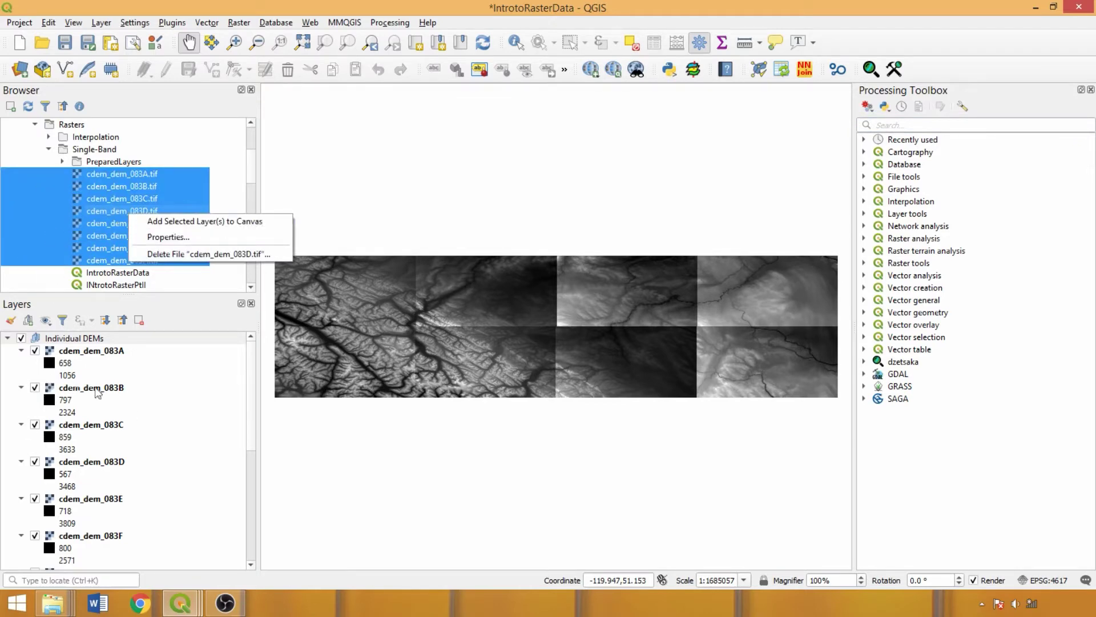
click(146, 351)
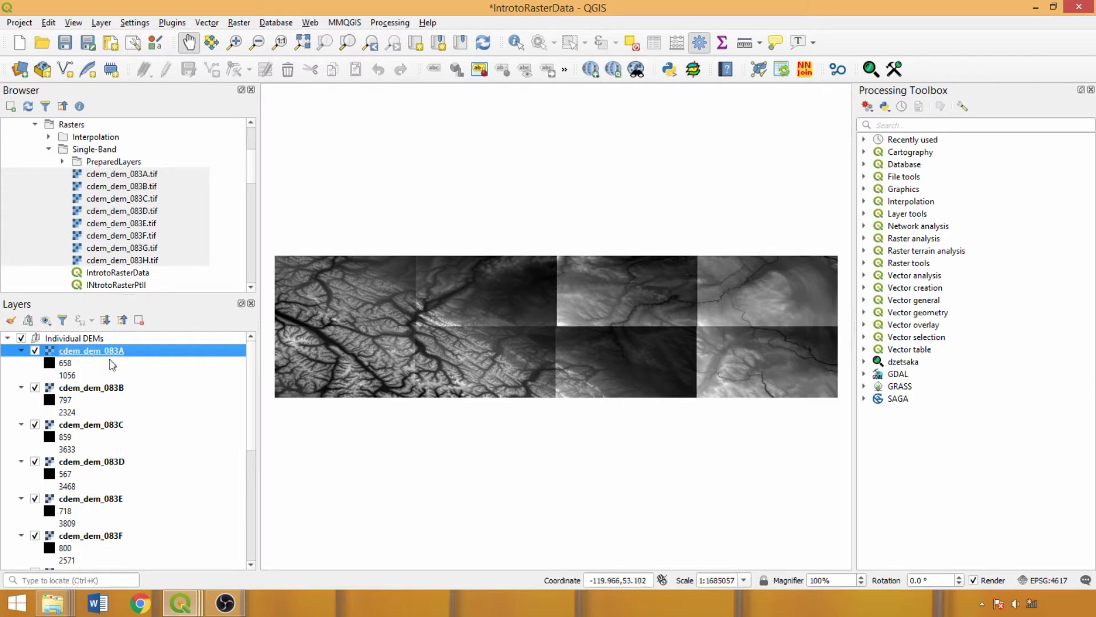
click(112, 389)
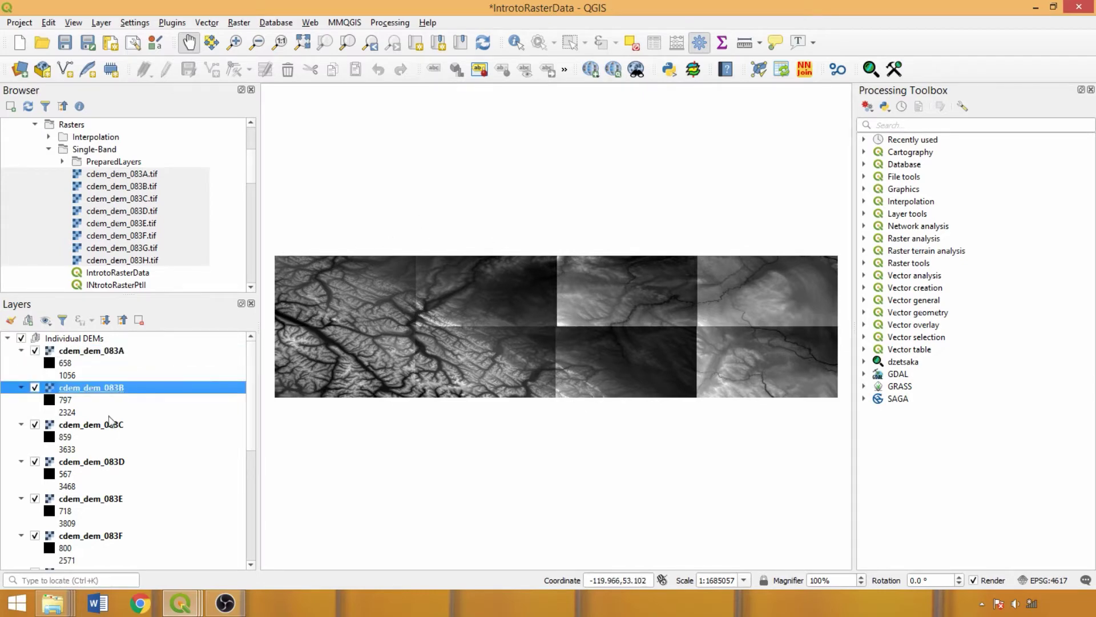
click(109, 435)
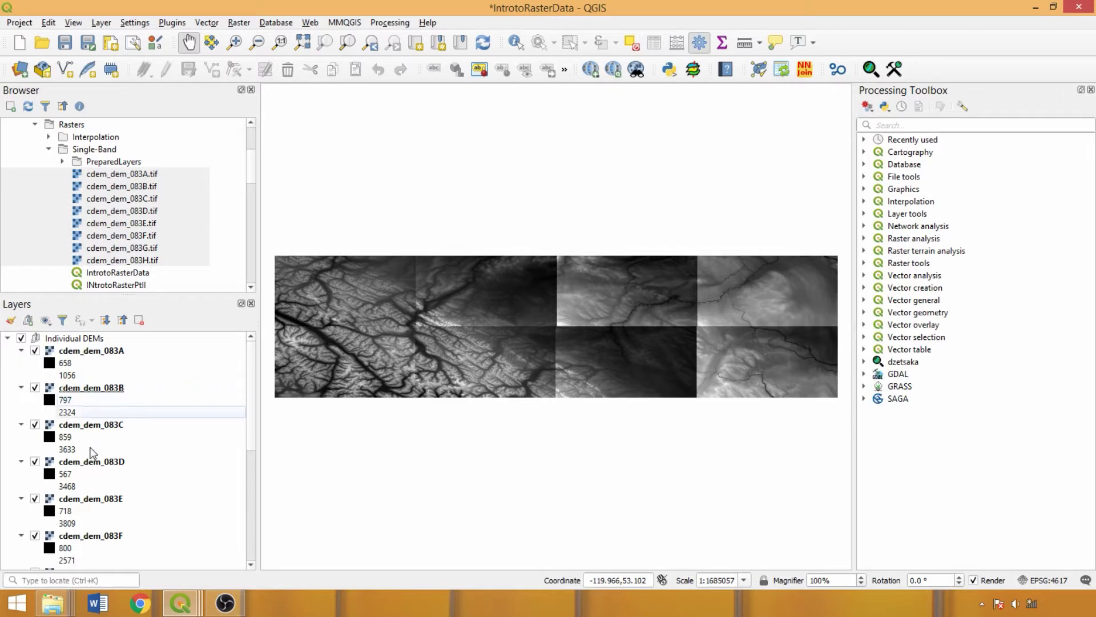
click(93, 449)
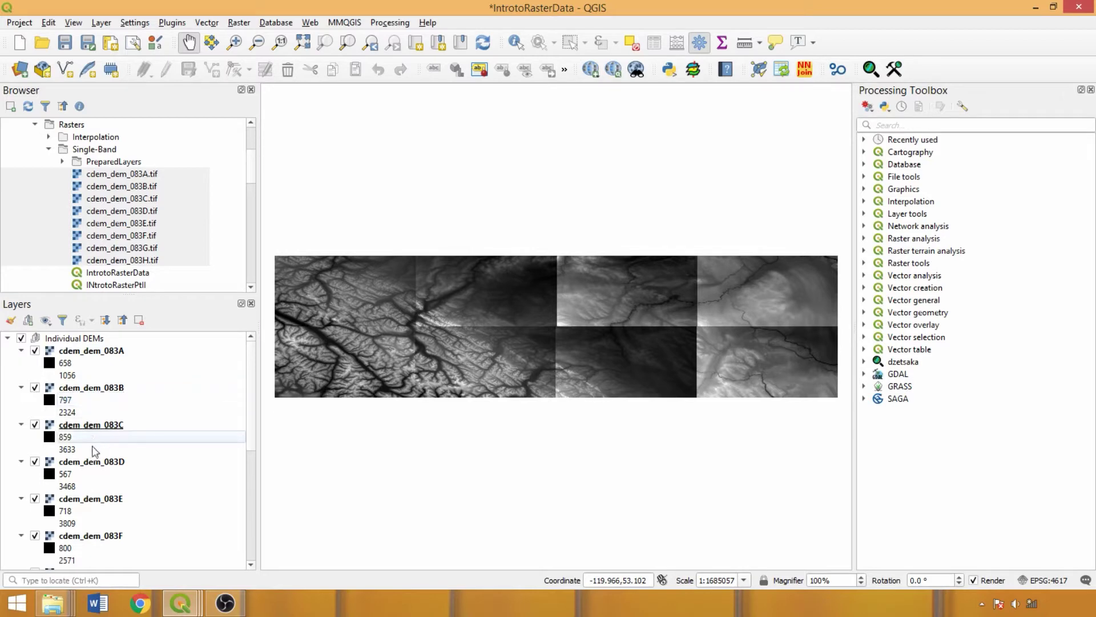
click(92, 498)
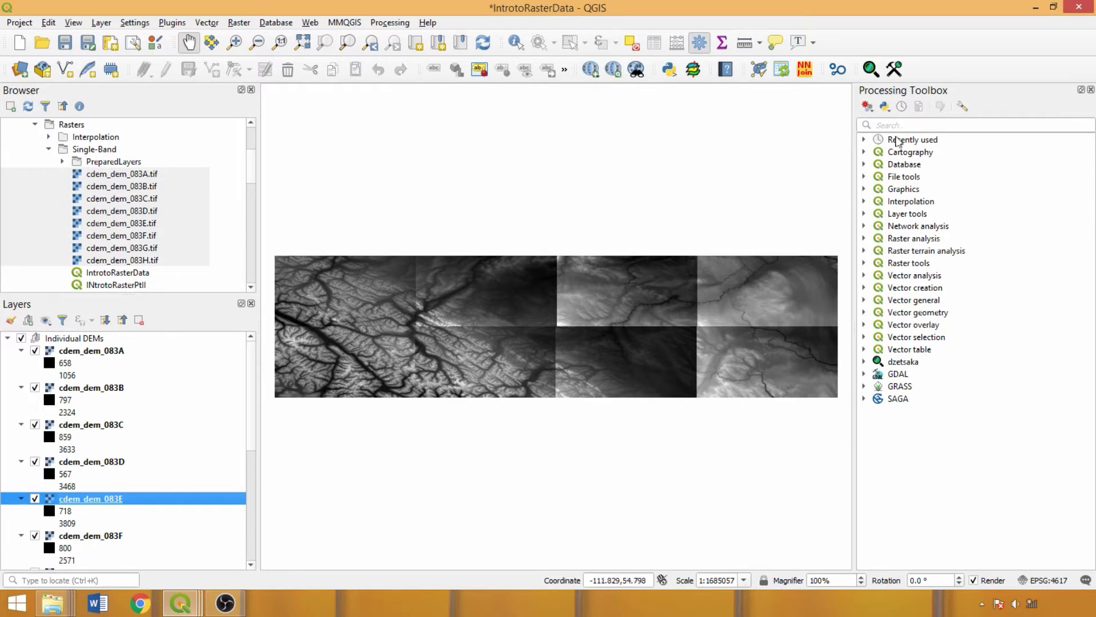
Find the GDAL raster Merge tool with a 'merge' toolbox search and open it.
click(897, 127)
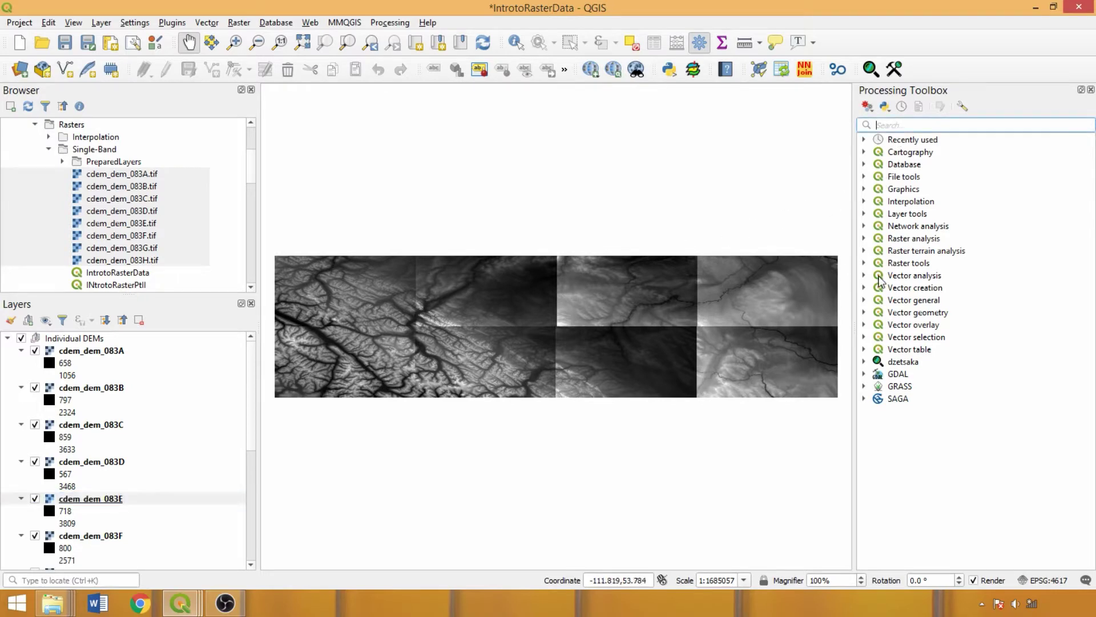
text(merge)
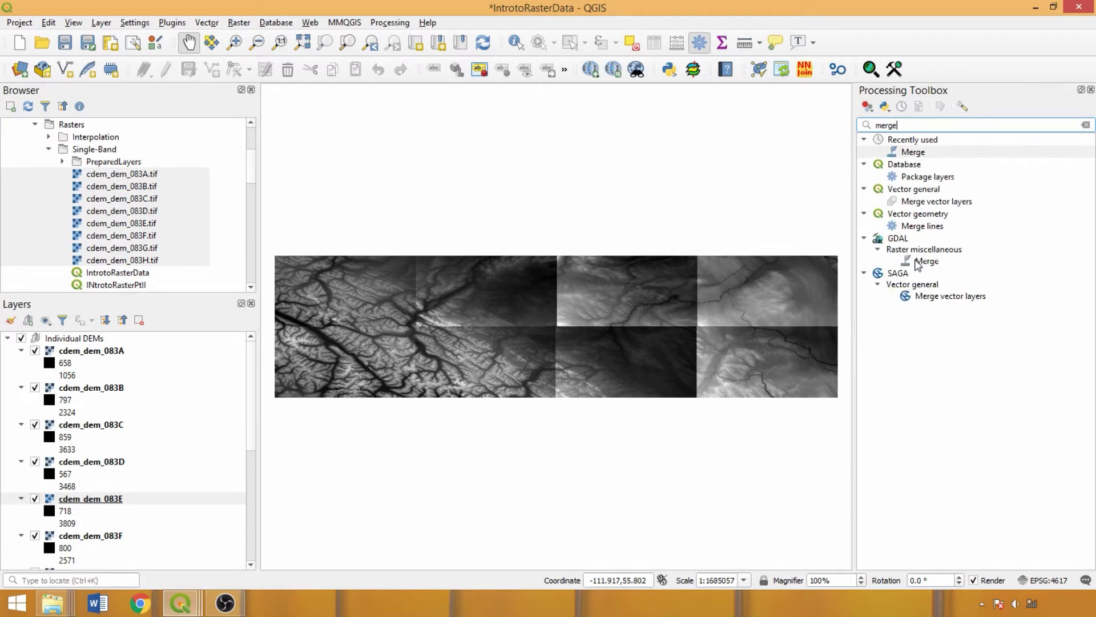
double_click(920, 262)
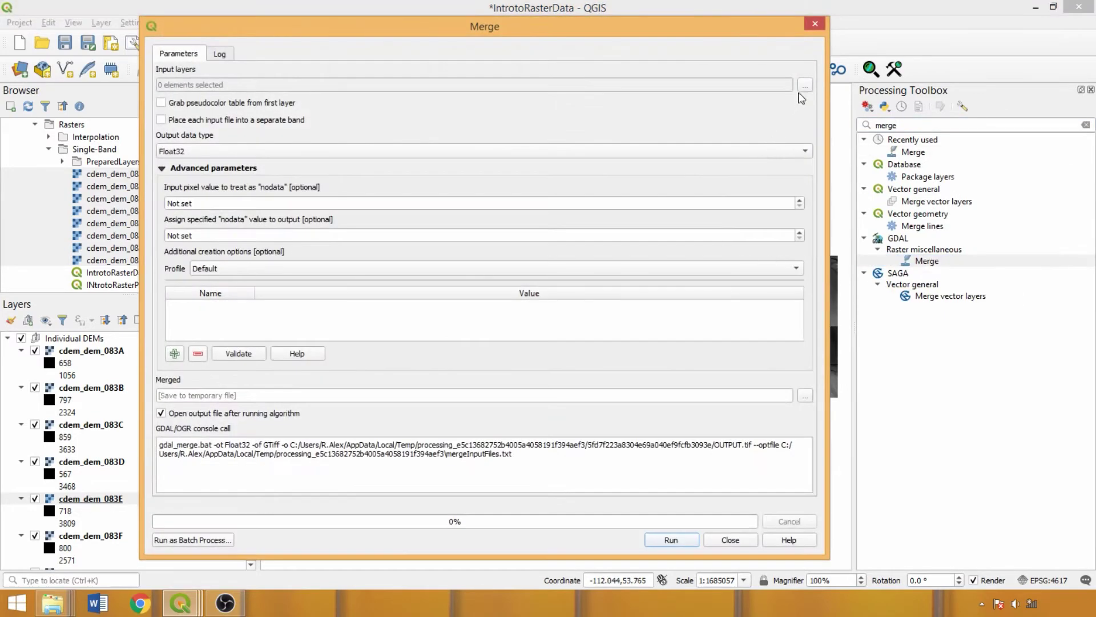
Choose only the eight cdem_dem tiles as Merge input layers, then close the tool.
click(805, 85)
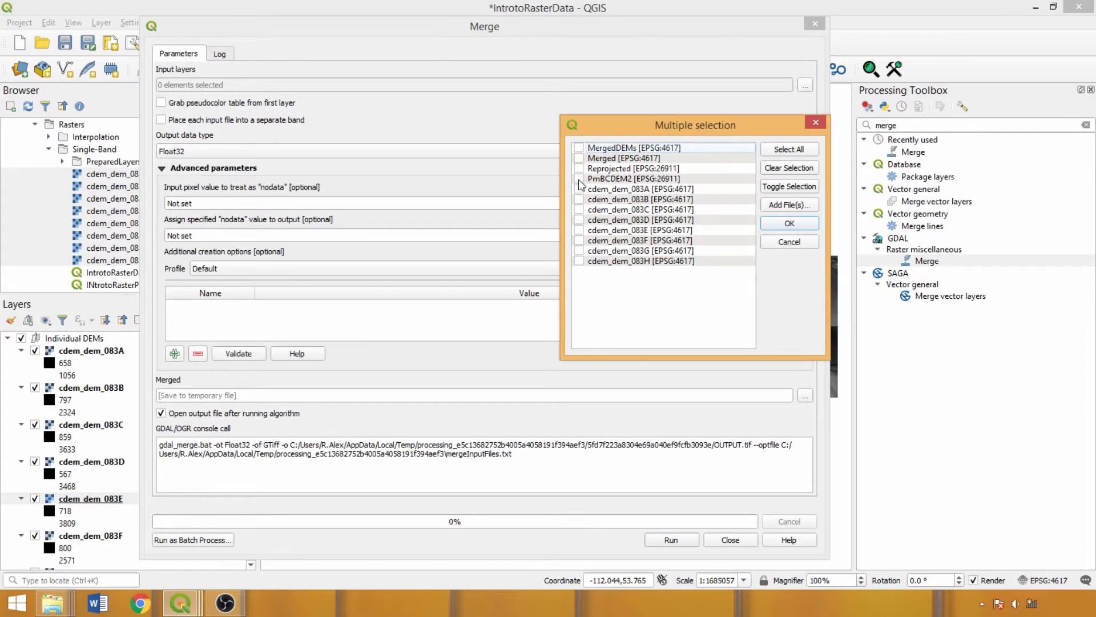
click(580, 178)
click(579, 148)
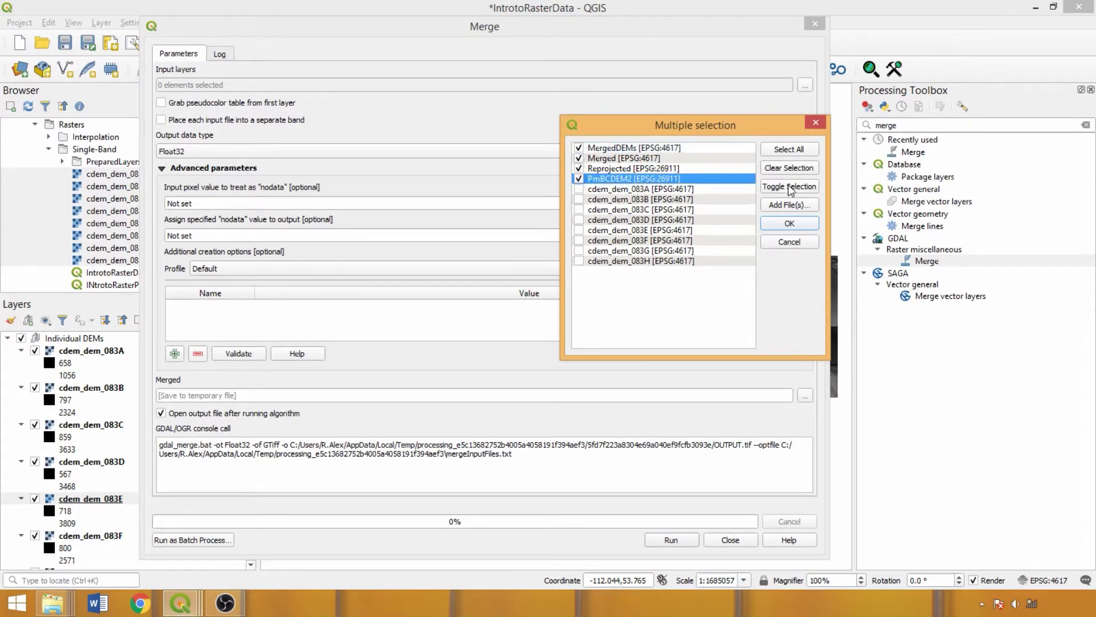
click(789, 187)
click(793, 223)
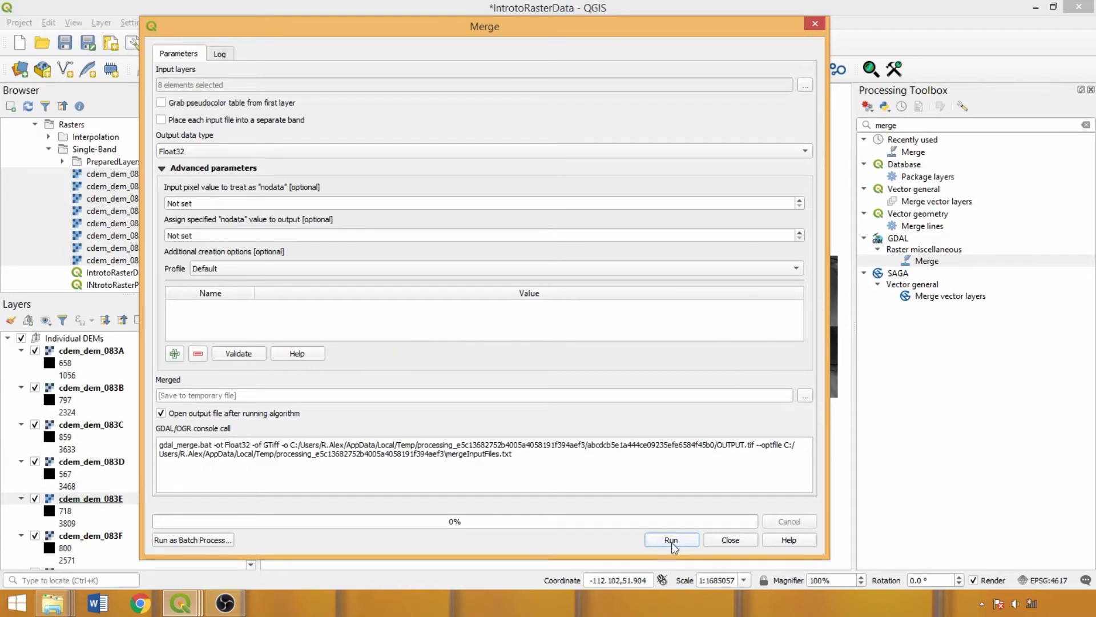
click(713, 541)
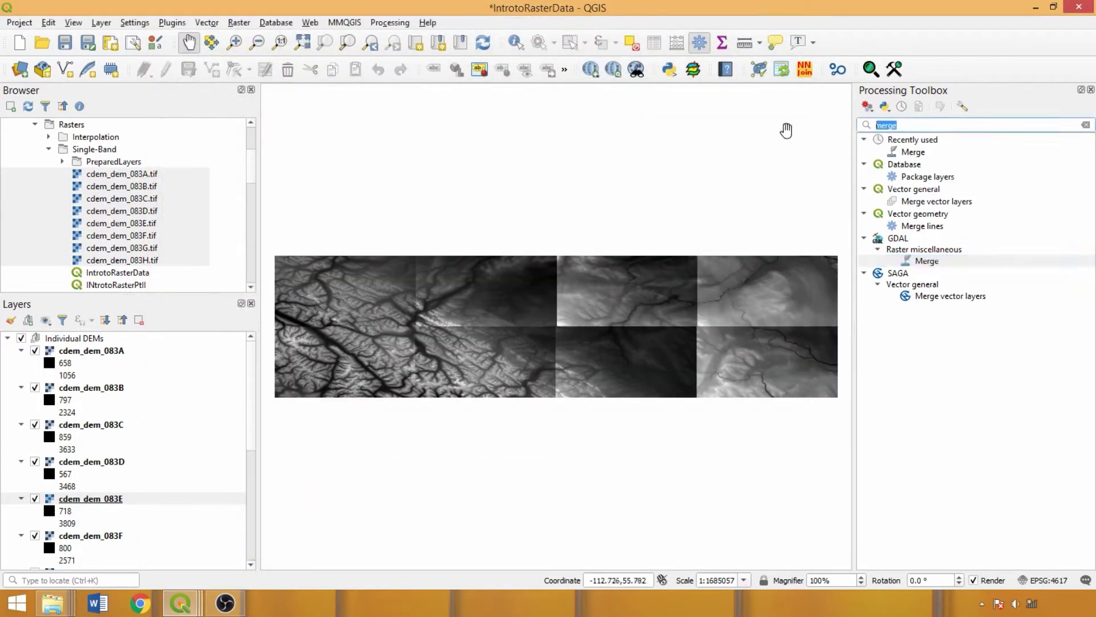
Locate GRASS r.patch, hide the Individual DEMs group and select the Merged layer.
text(r.patch)
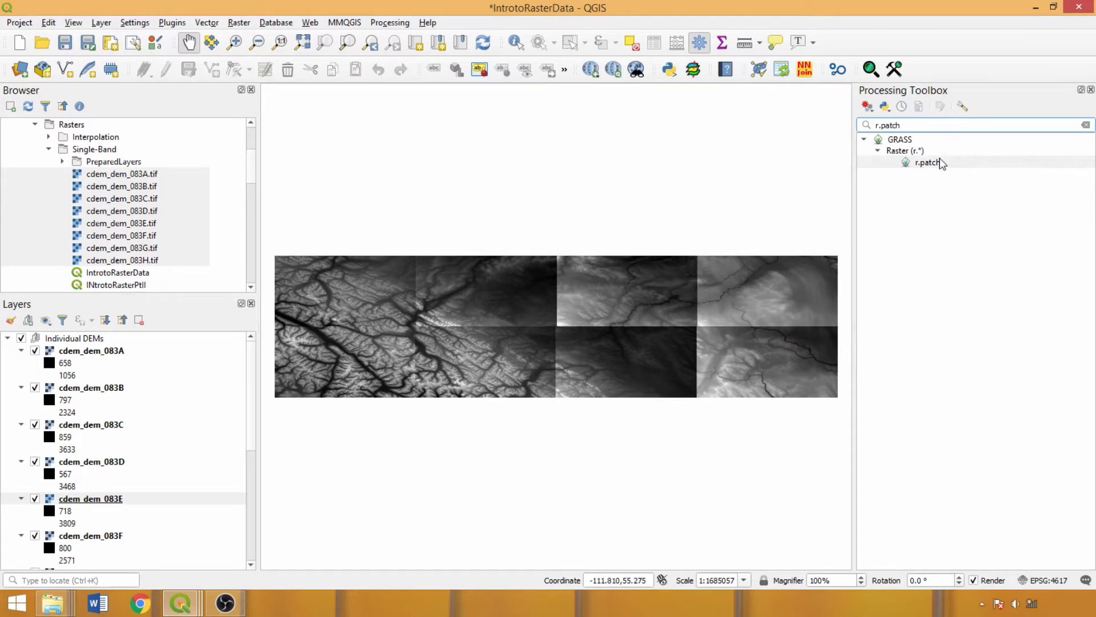
click(942, 163)
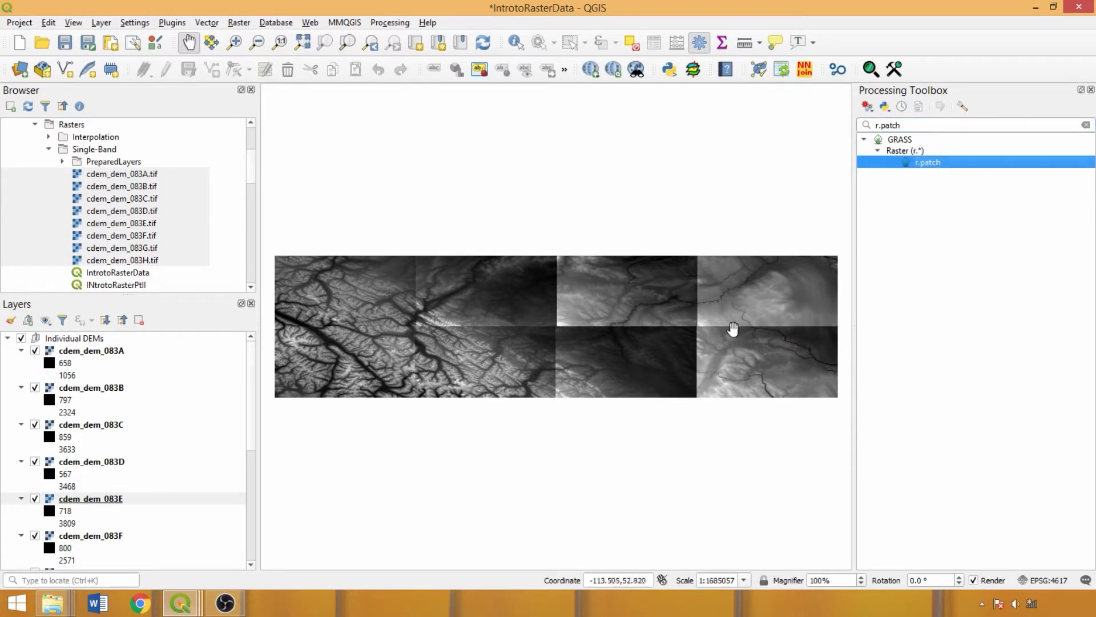
click(21, 338)
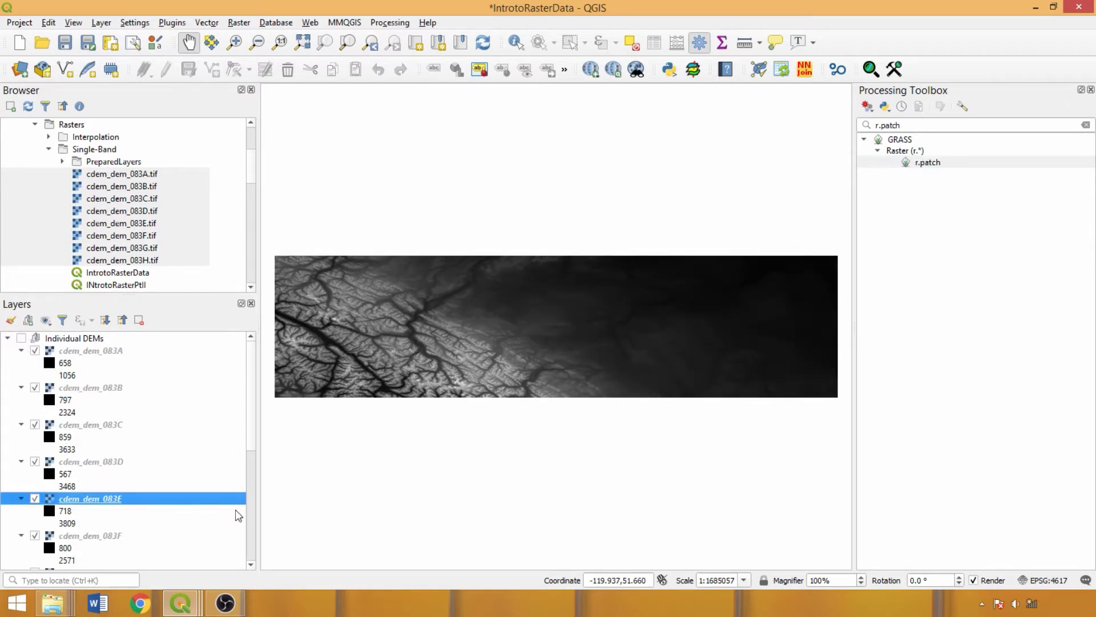
scroll(182, 507, down, 4)
click(112, 500)
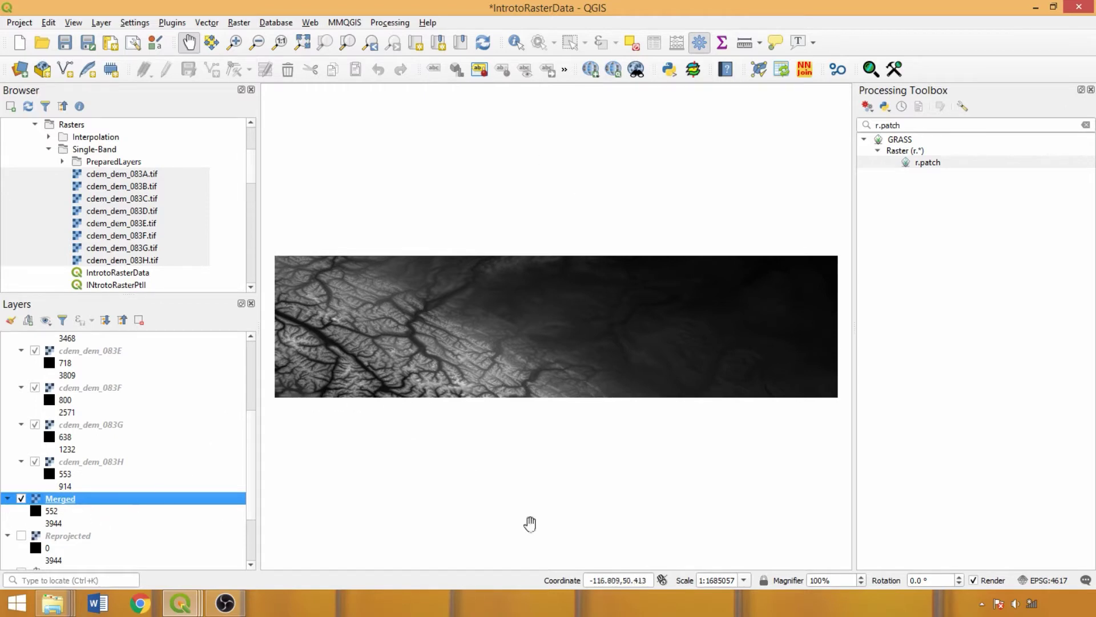
click(985, 126)
Open GDAL Warp (reproject) and set its source CRS to NAD83(CSRS) EPSG:4617.
triple_click(985, 124)
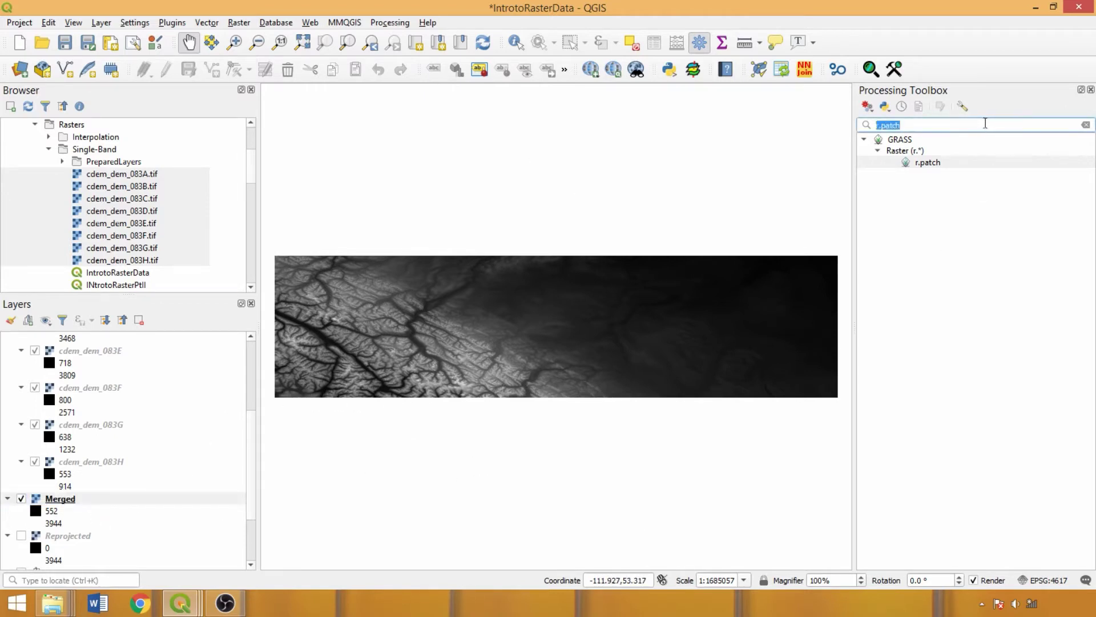
text(warp)
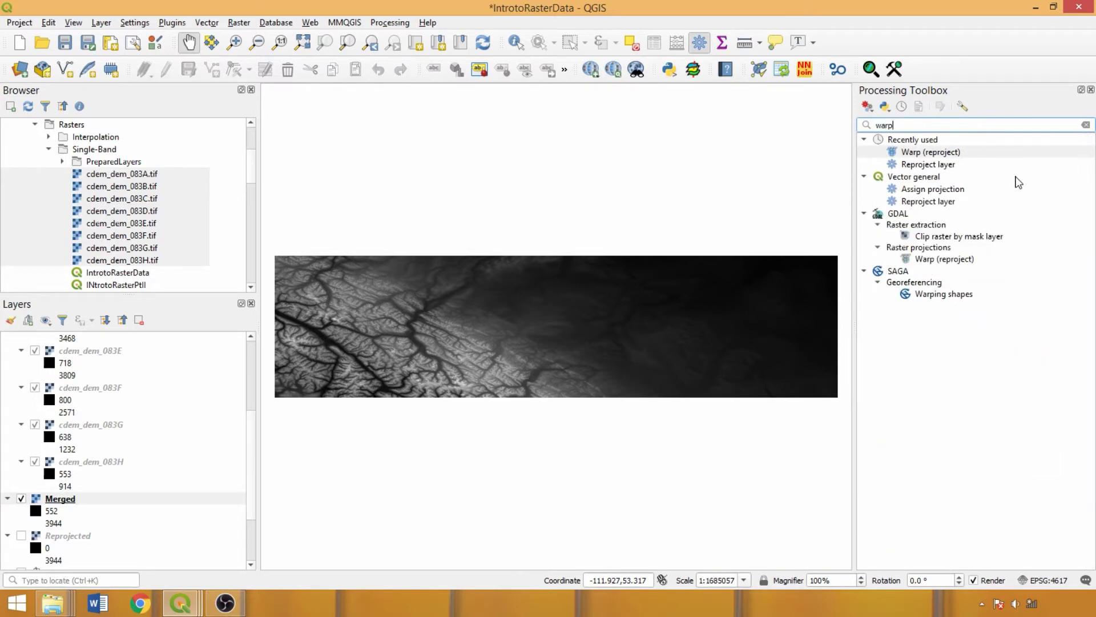
click(949, 263)
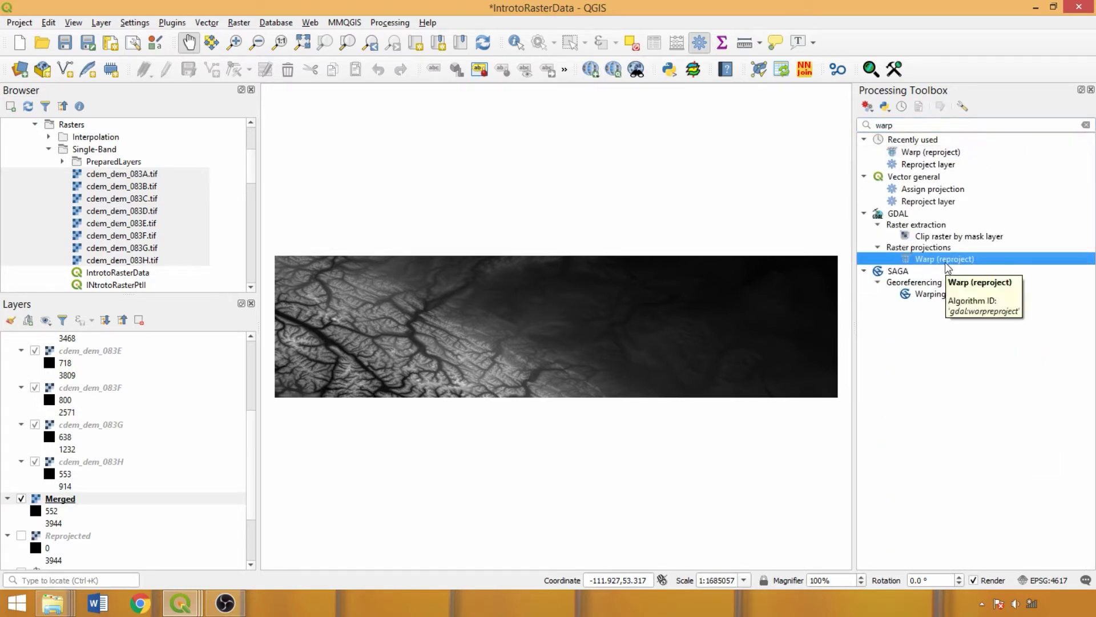
double_click(944, 259)
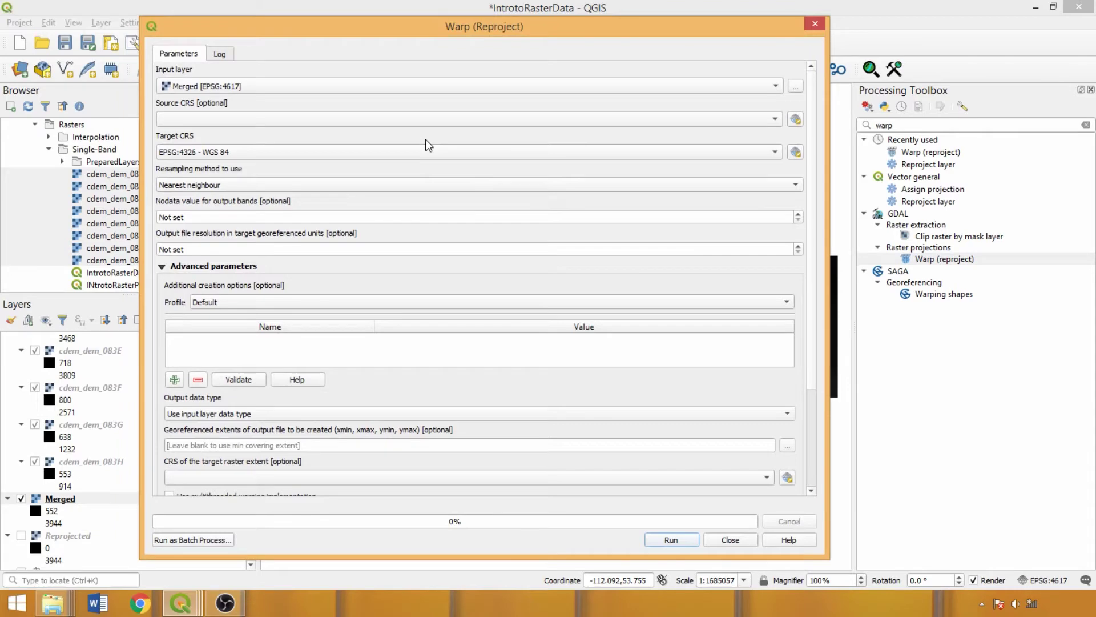
click(239, 120)
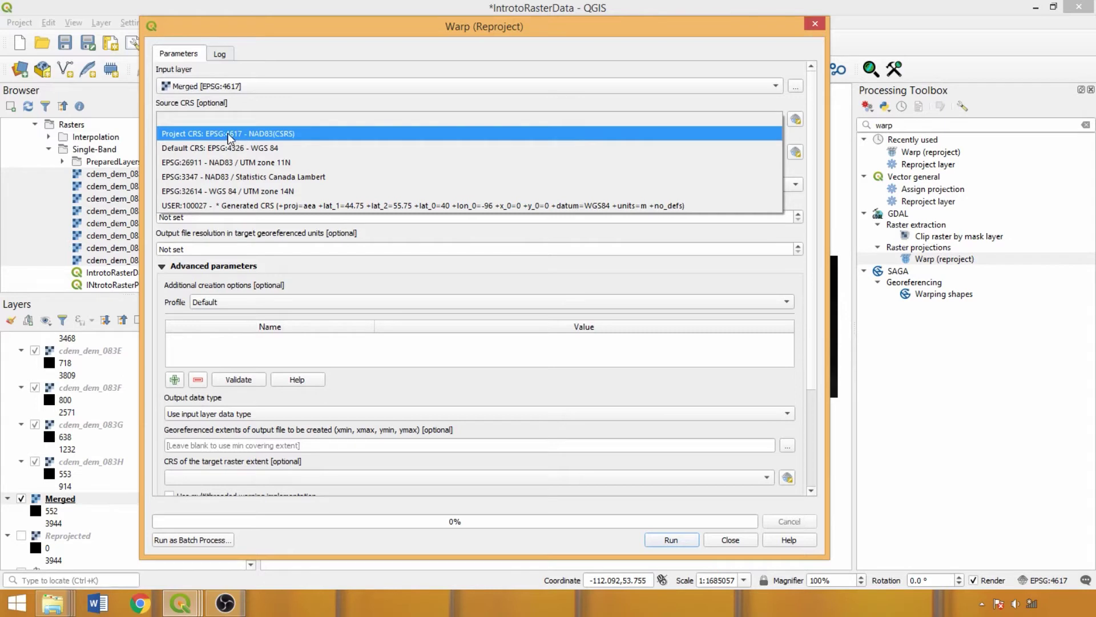
click(275, 136)
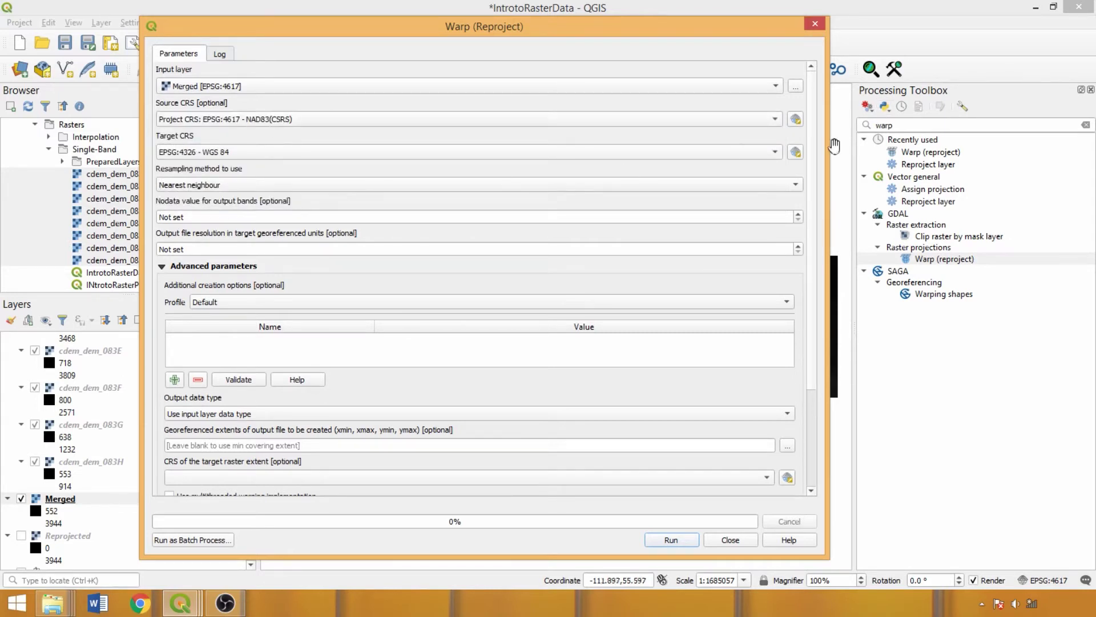
click(796, 151)
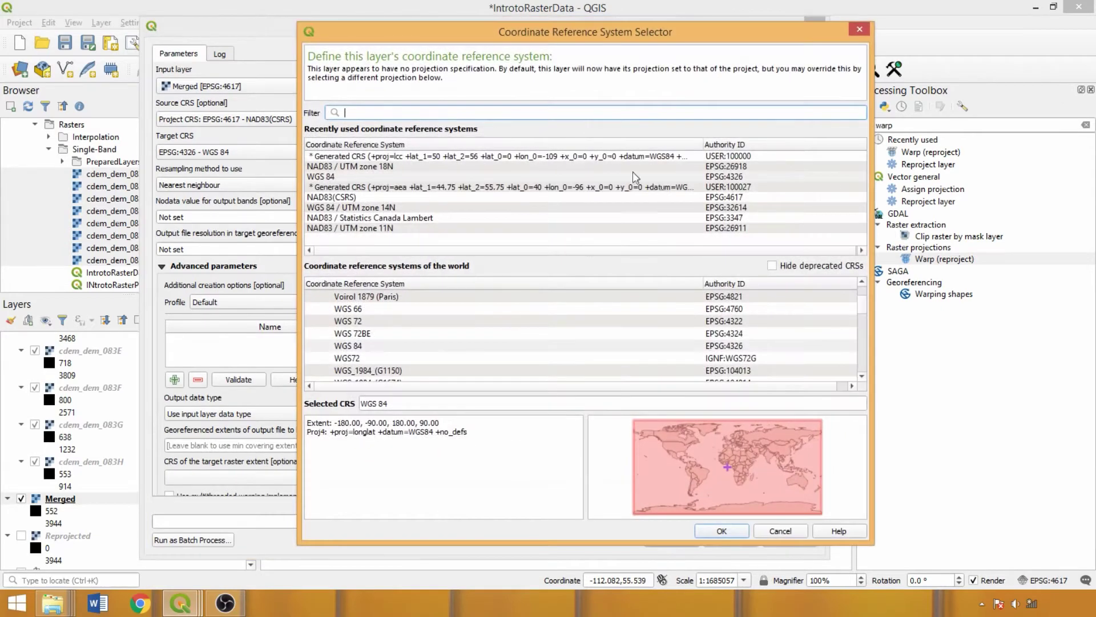
Target NAD83 / UTM zone 11N (EPSG:26911) with Bilinear resampling and run the warp.
text(26911)
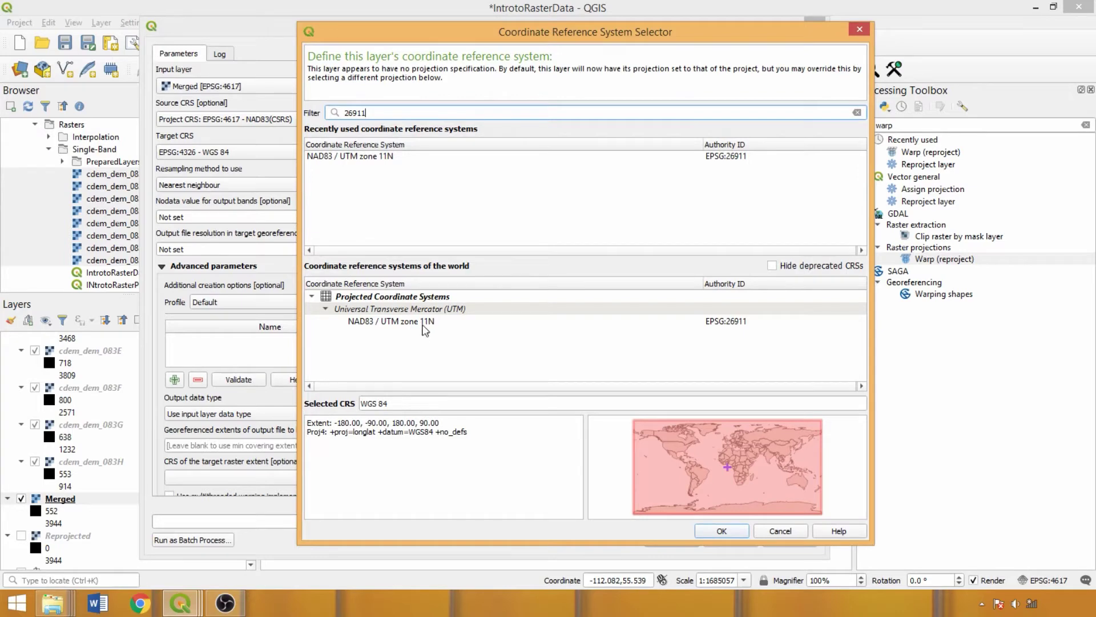
click(423, 324)
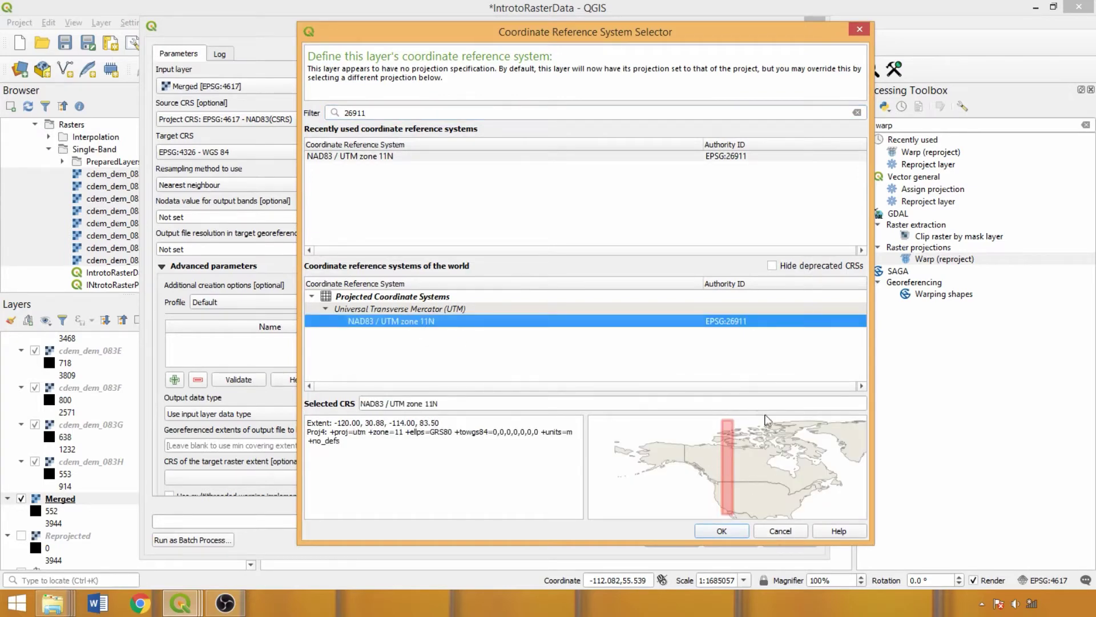
click(717, 532)
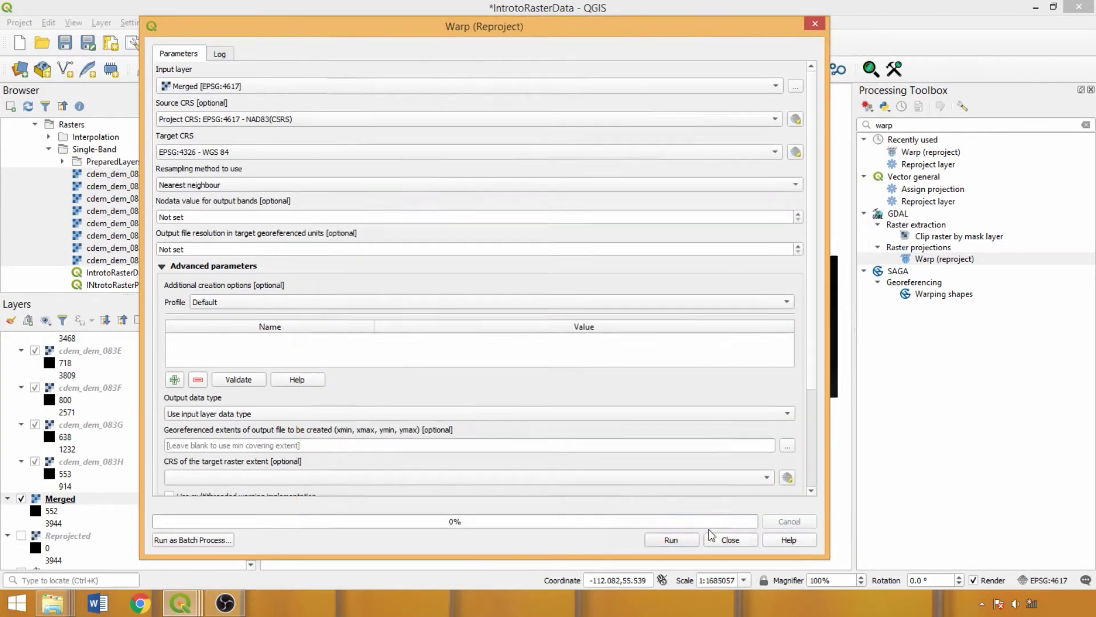
click(304, 187)
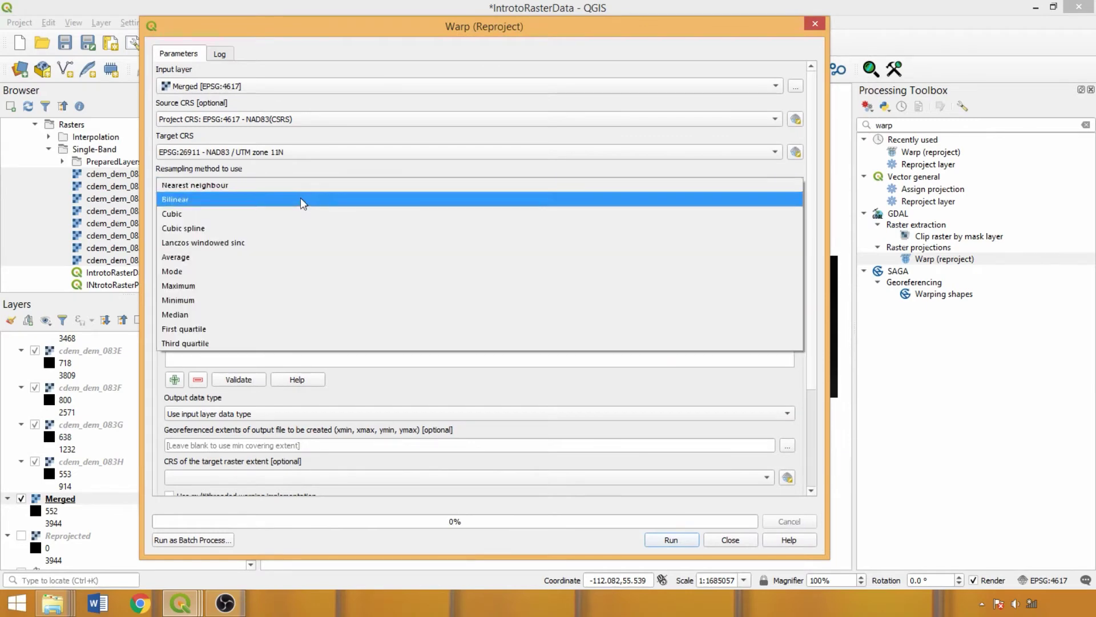
click(300, 198)
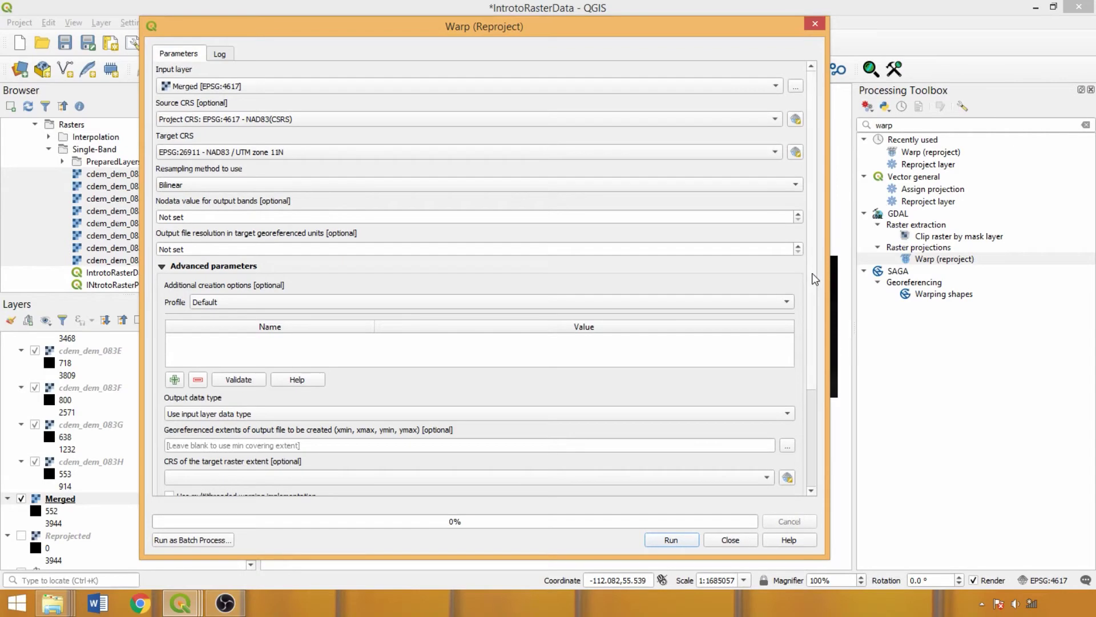
drag(812, 279, 811, 424)
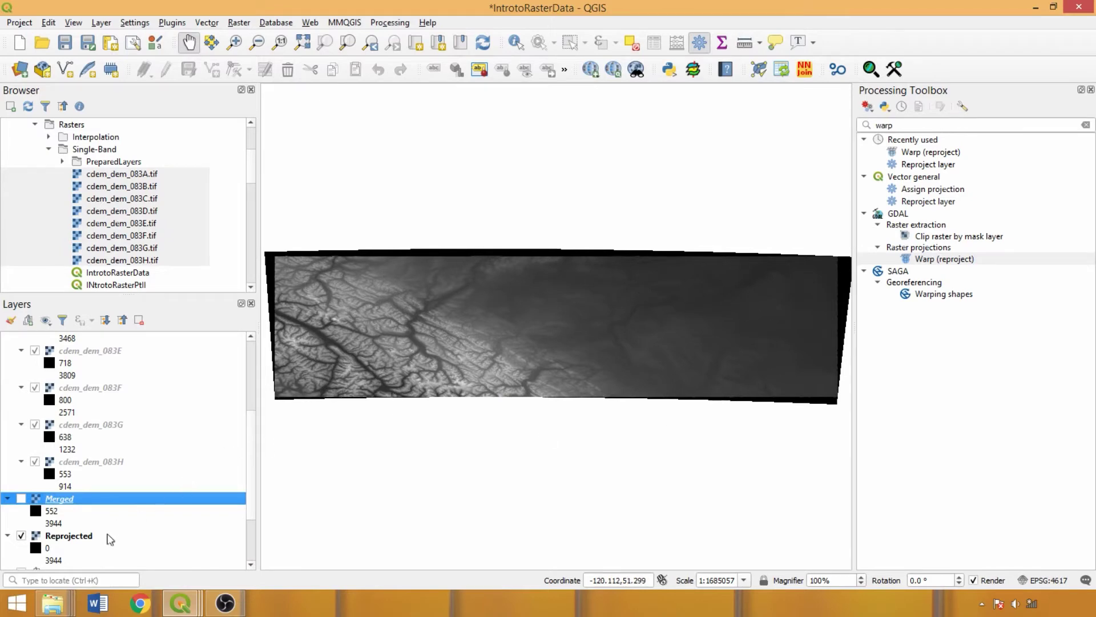
In Reprojected's properties, pick a minimum of about 548 from the zoomed histogram.
double_click(55, 540)
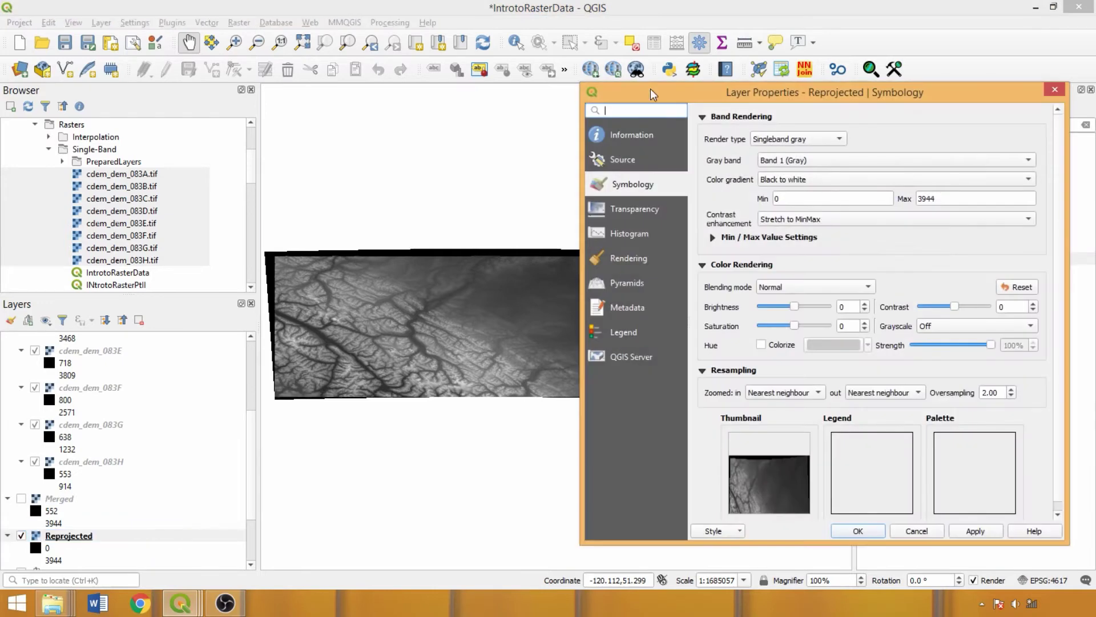
drag(649, 91, 437, 71)
click(407, 216)
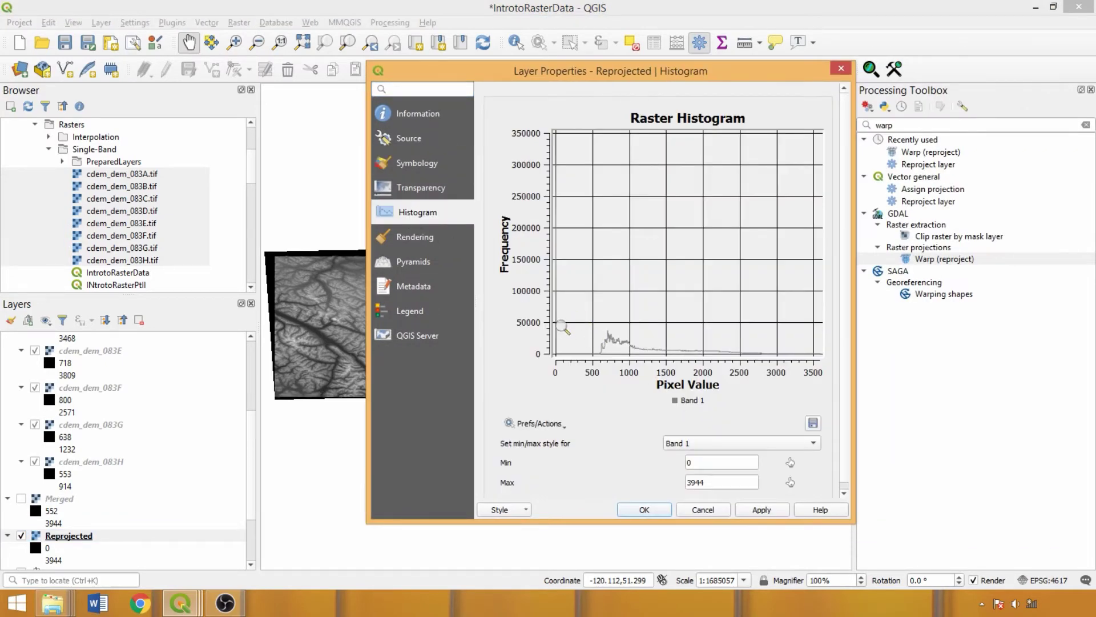
drag(557, 321, 637, 359)
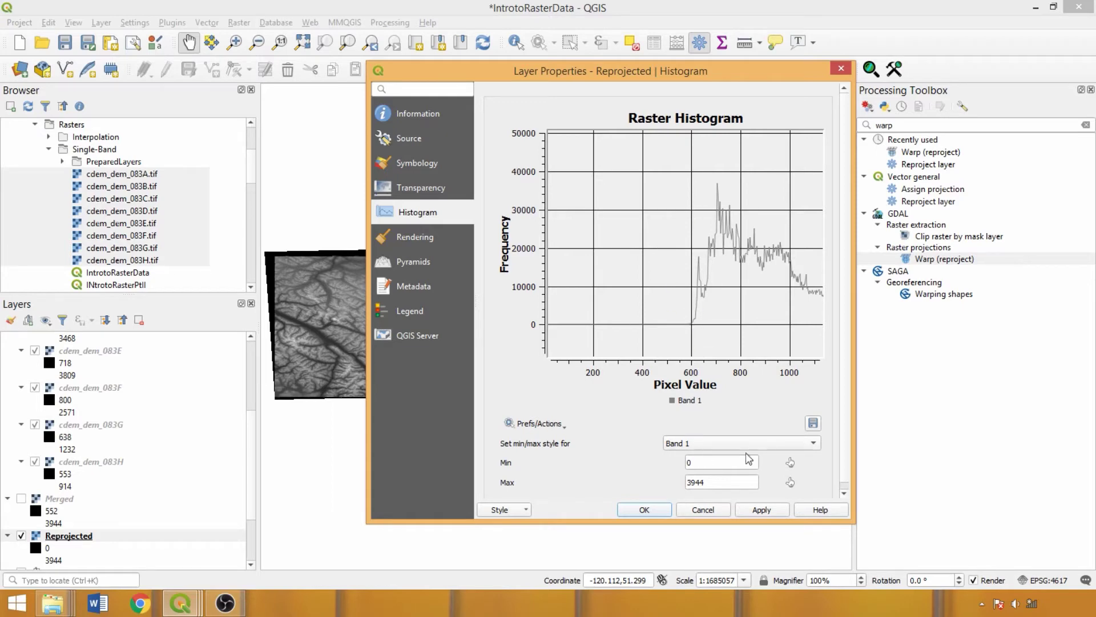
click(790, 462)
click(678, 327)
double_click(691, 461)
Review the no-data transparency settings and apply the new stretch to Reprojected.
click(434, 187)
click(594, 176)
text(0)
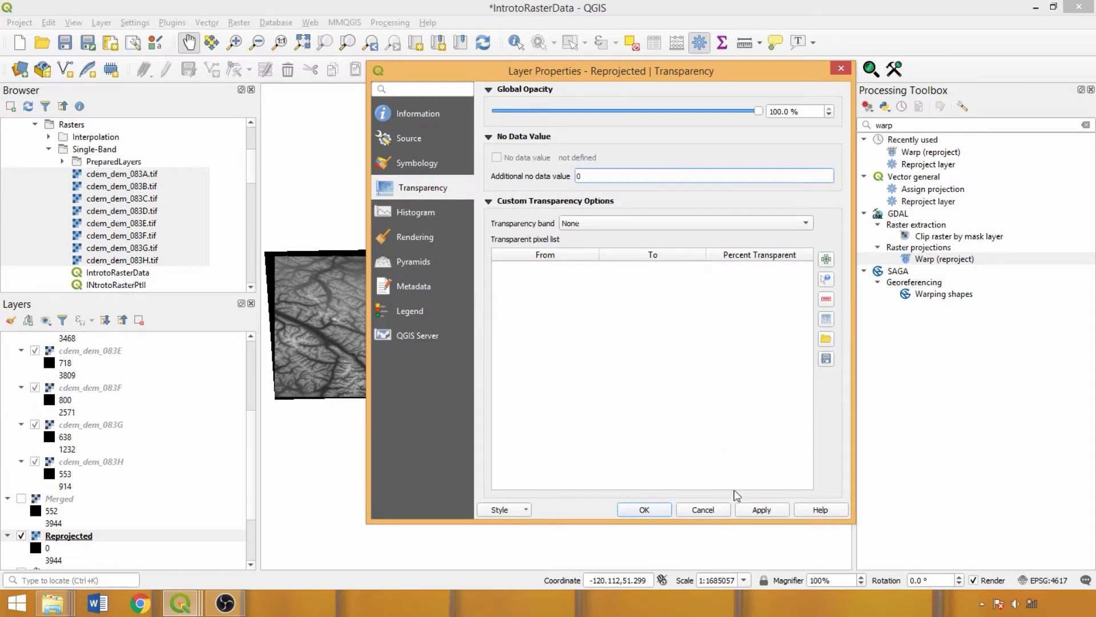
click(407, 167)
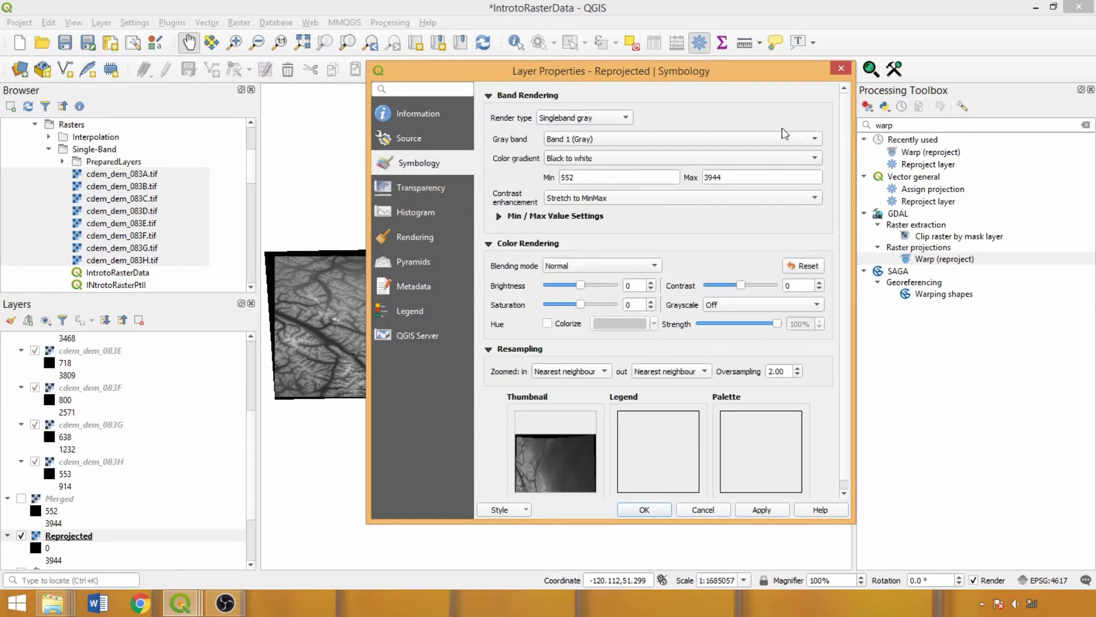
click(741, 509)
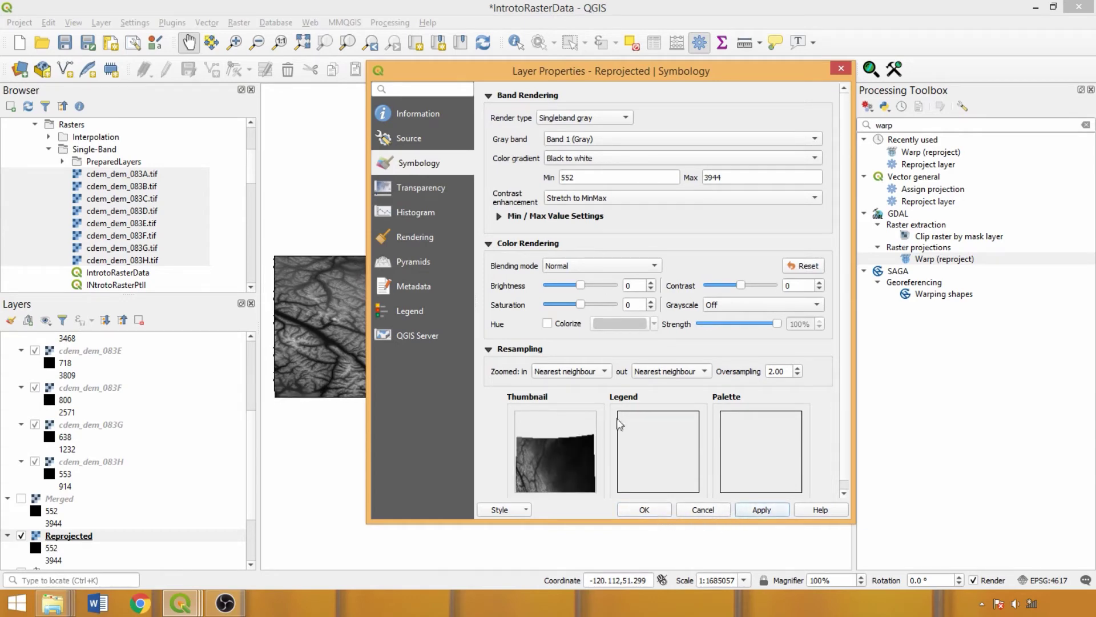
click(641, 511)
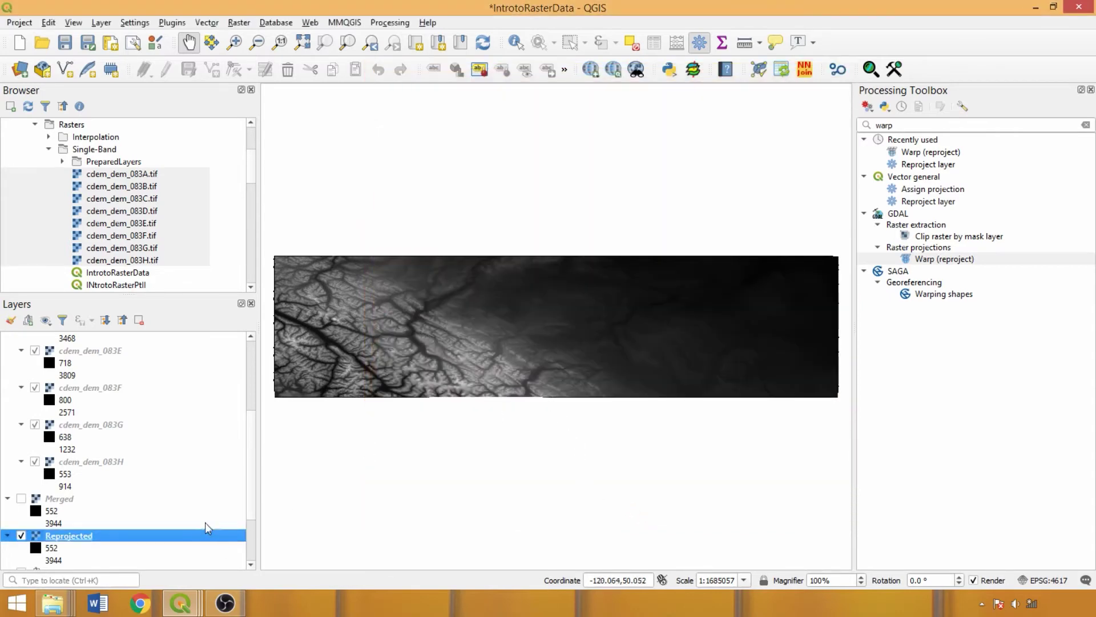
Start a Save As export of Reprojected, keeping GeoTIFF as the output format.
right_click(94, 537)
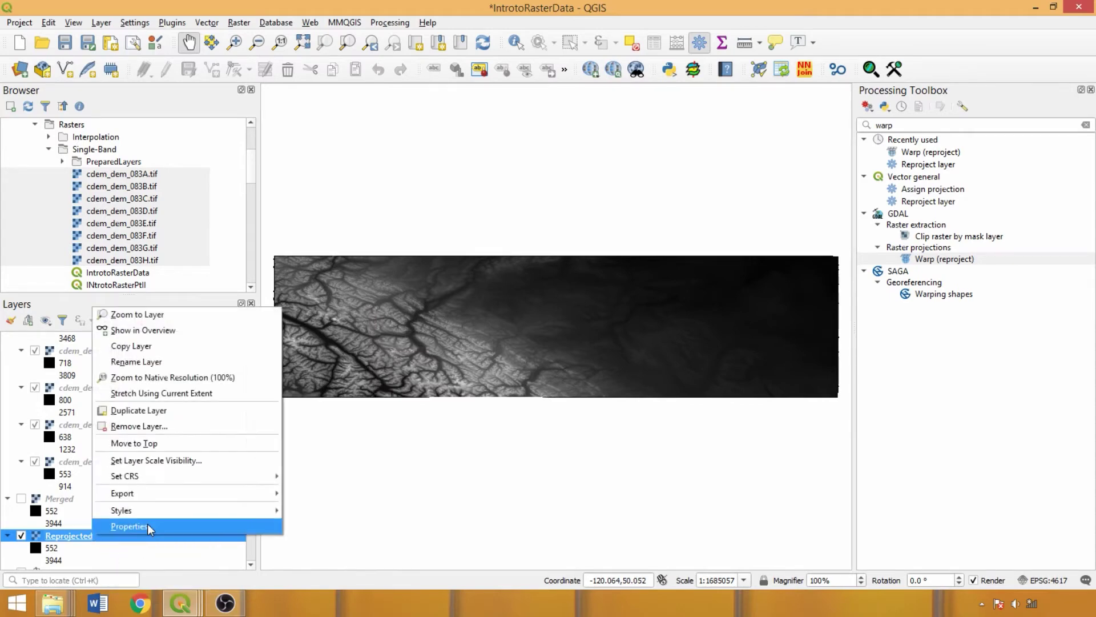
mouse_move(122, 493)
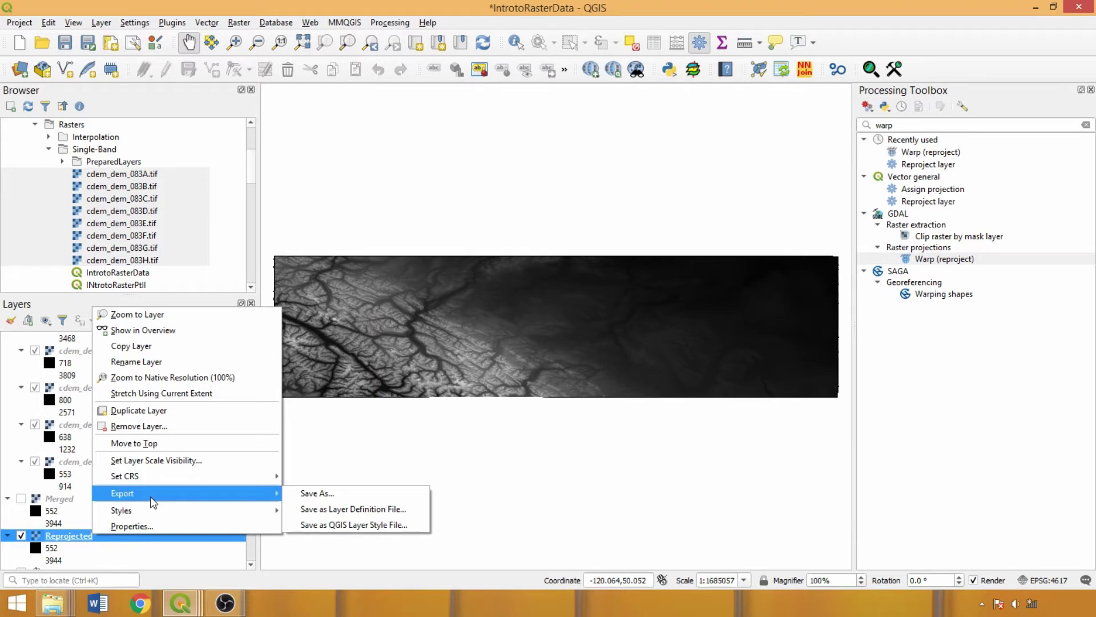
click(298, 488)
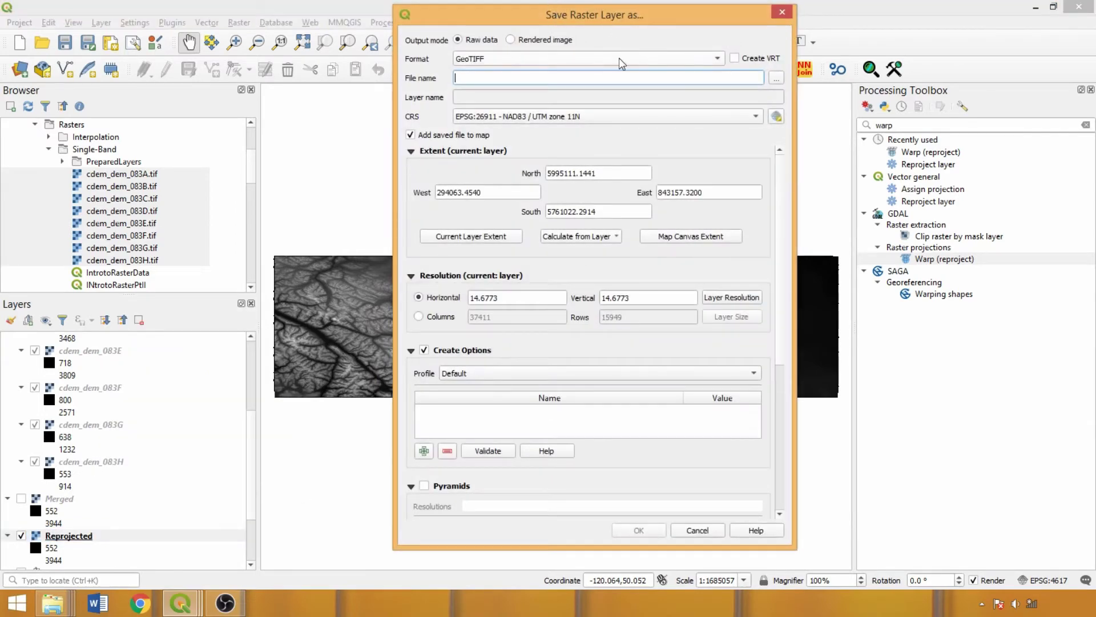
click(618, 58)
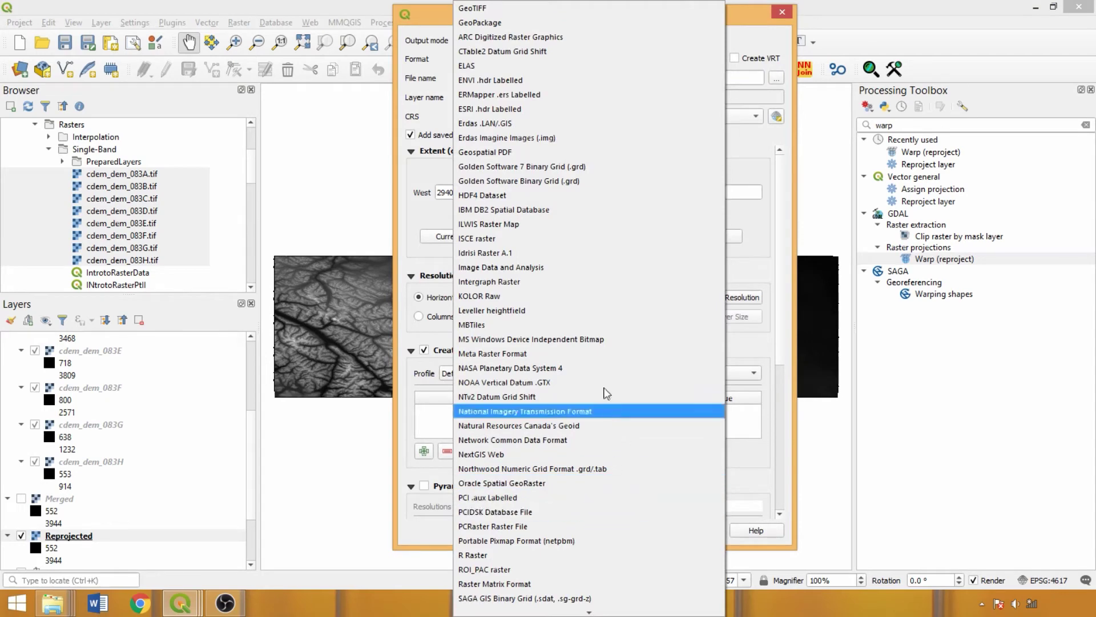
click(561, 12)
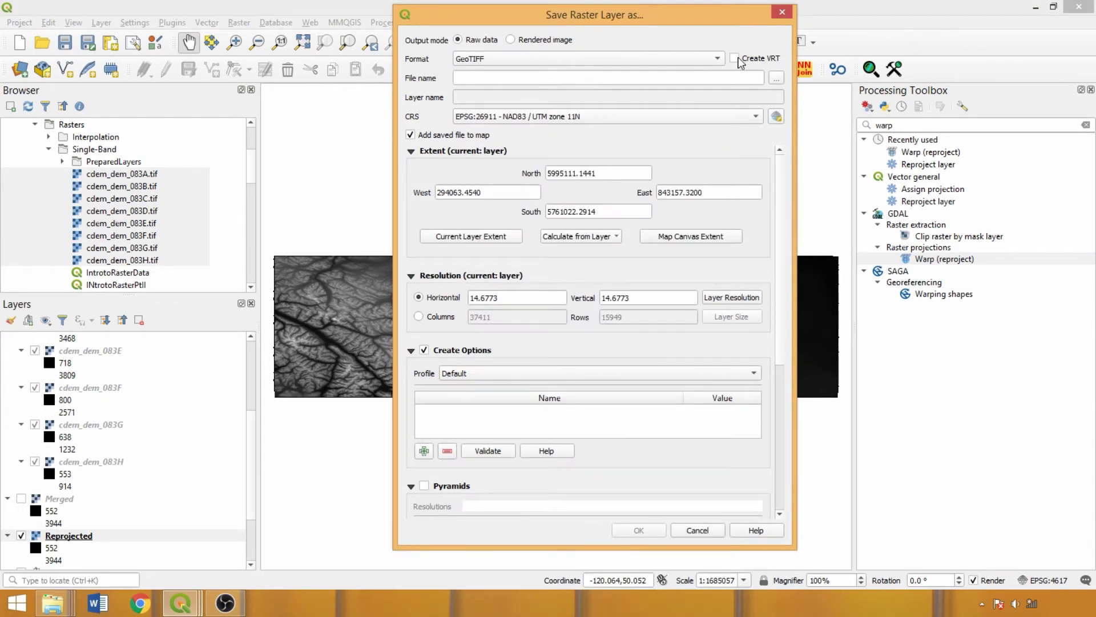
click(736, 58)
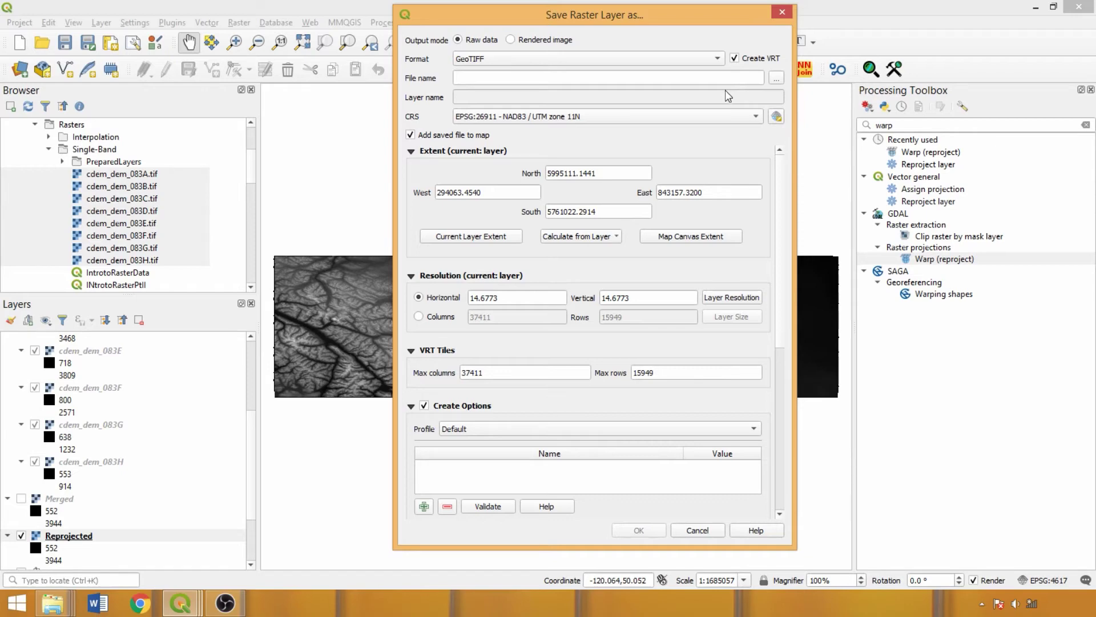
Set the output file to PreparedLayers\PmBCDEM\PmBCDEM.tif.
click(776, 78)
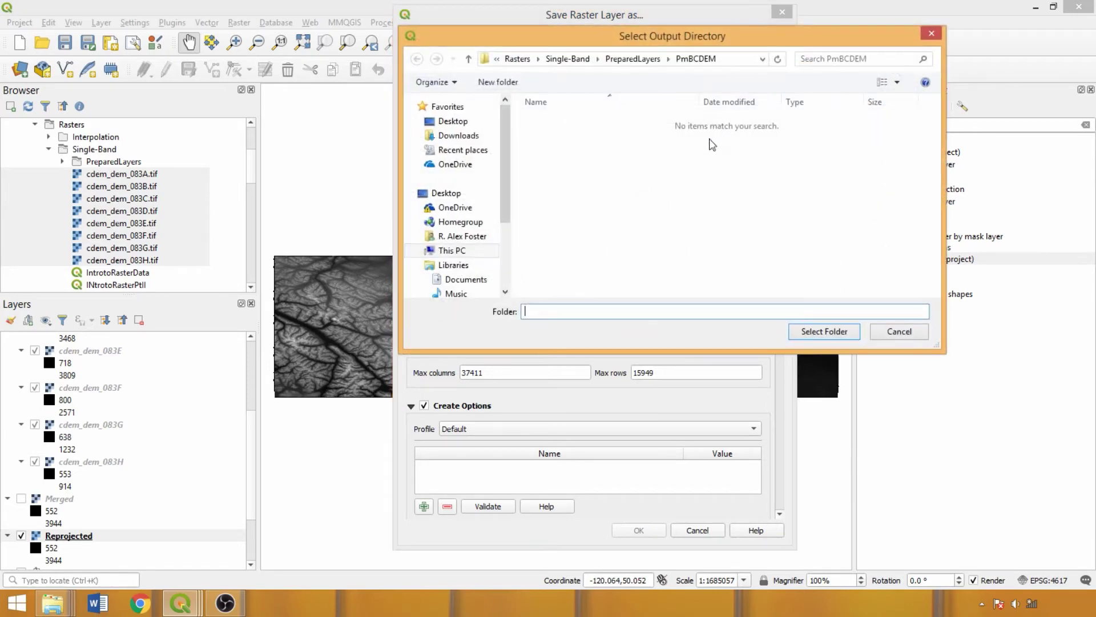
click(642, 60)
click(634, 147)
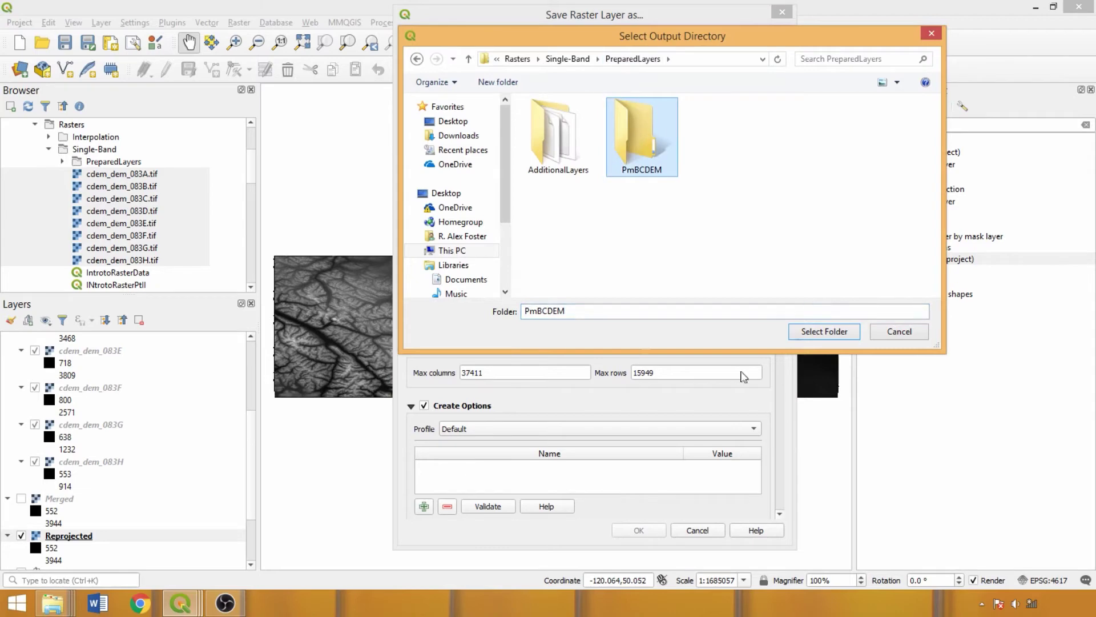
click(849, 342)
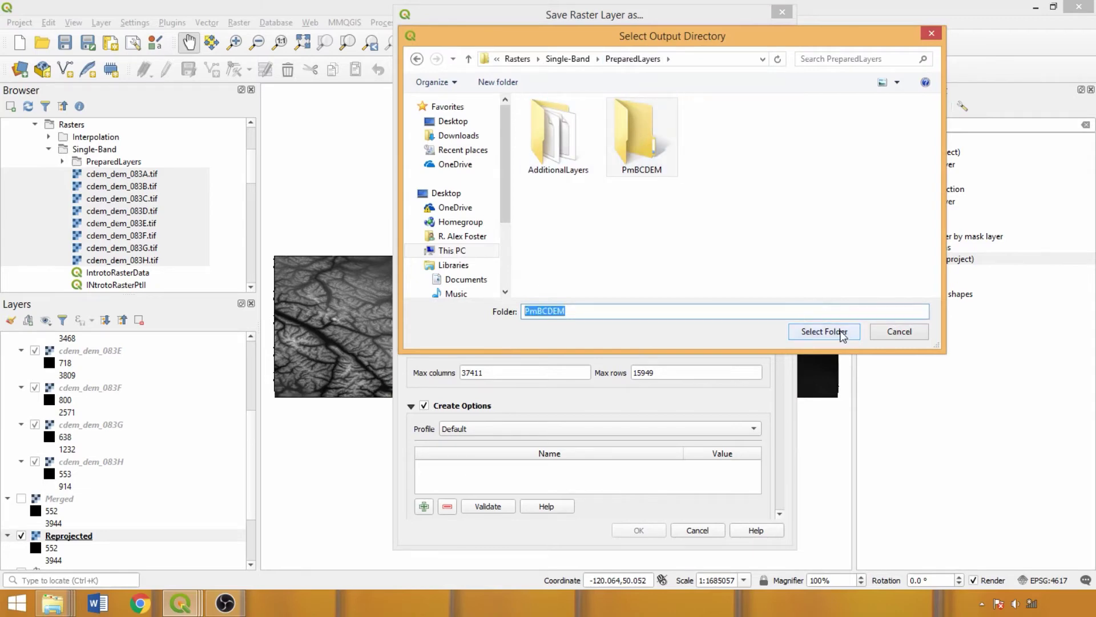
click(843, 335)
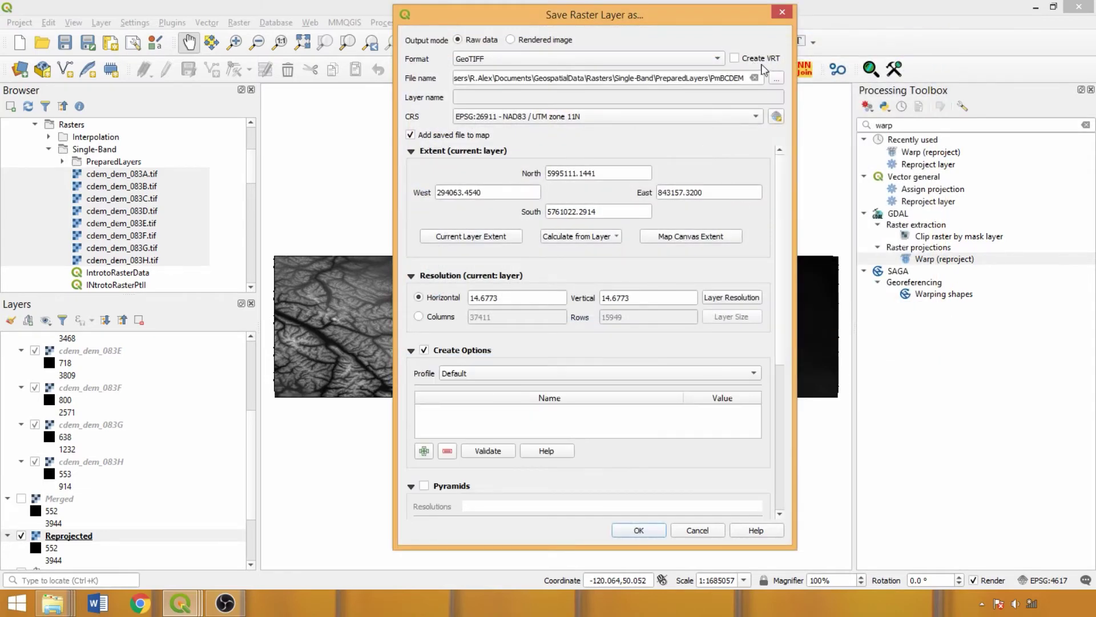
click(777, 78)
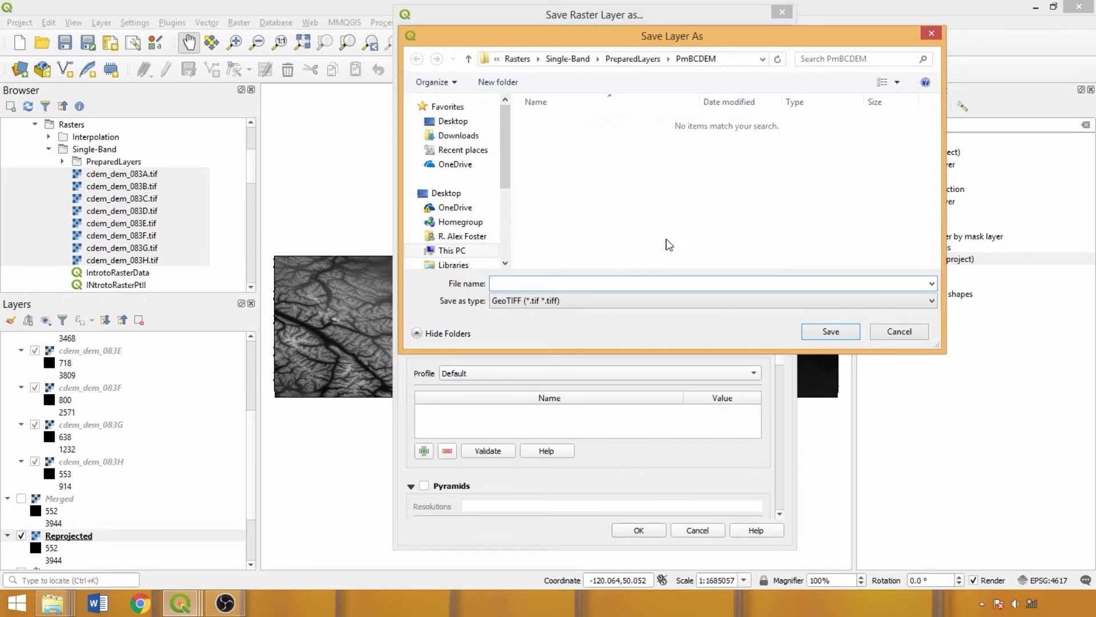
text(PmBCDEM)
click(830, 333)
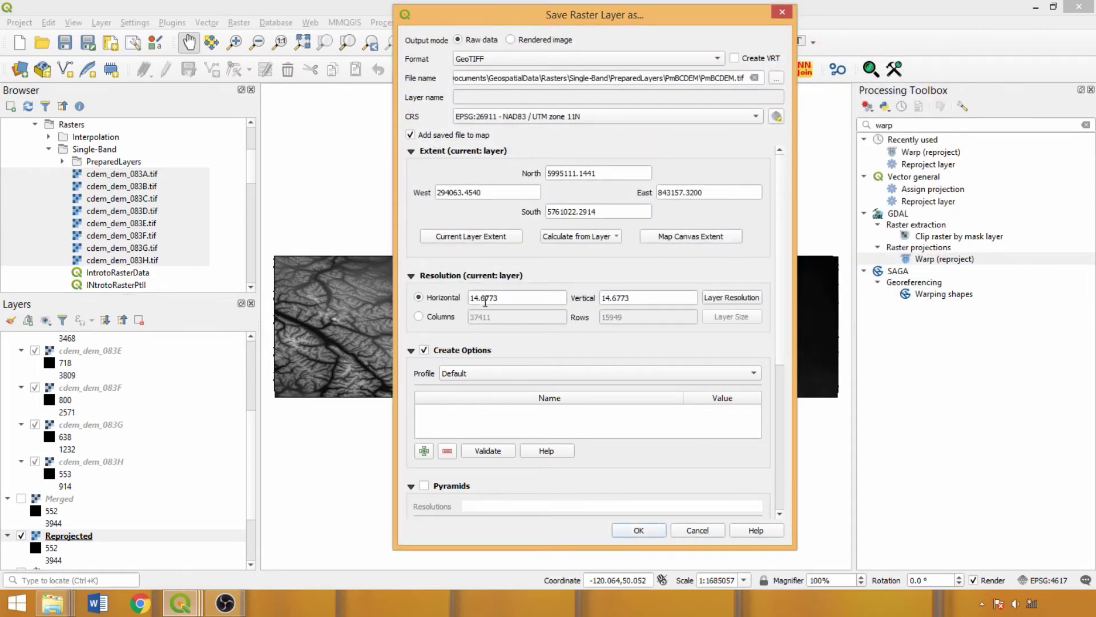
drag(509, 301, 444, 308)
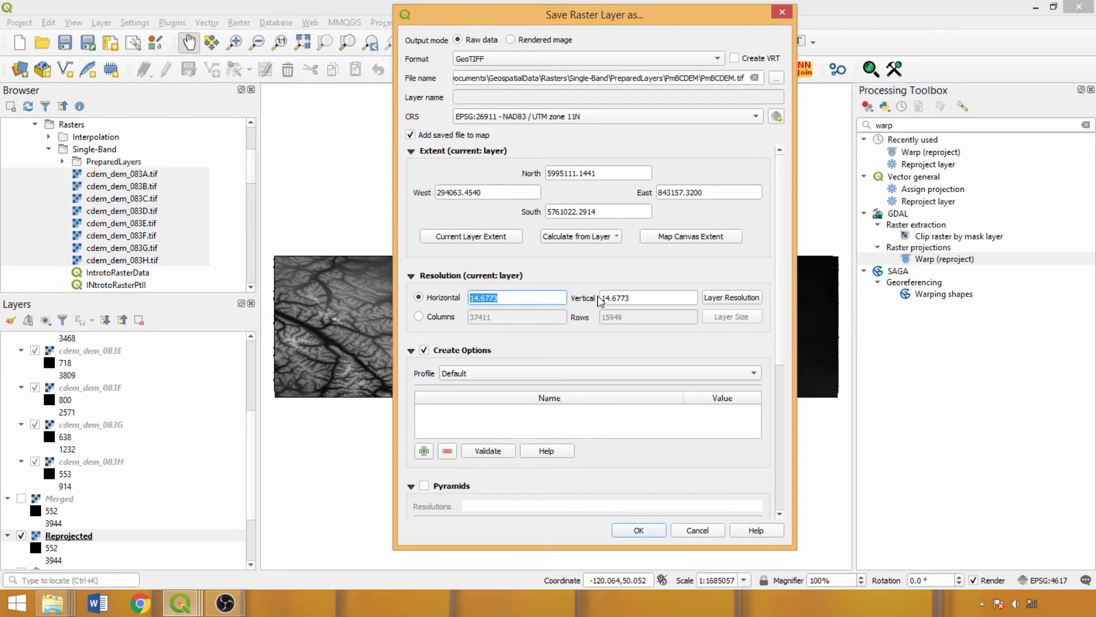
drag(601, 300, 633, 299)
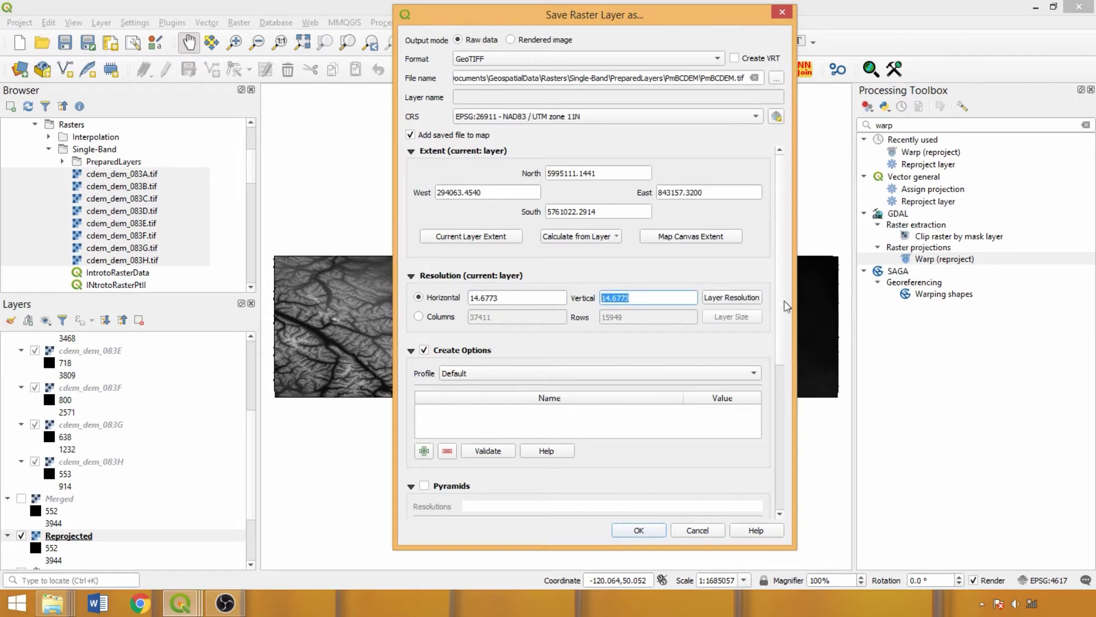
drag(540, 298, 470, 298)
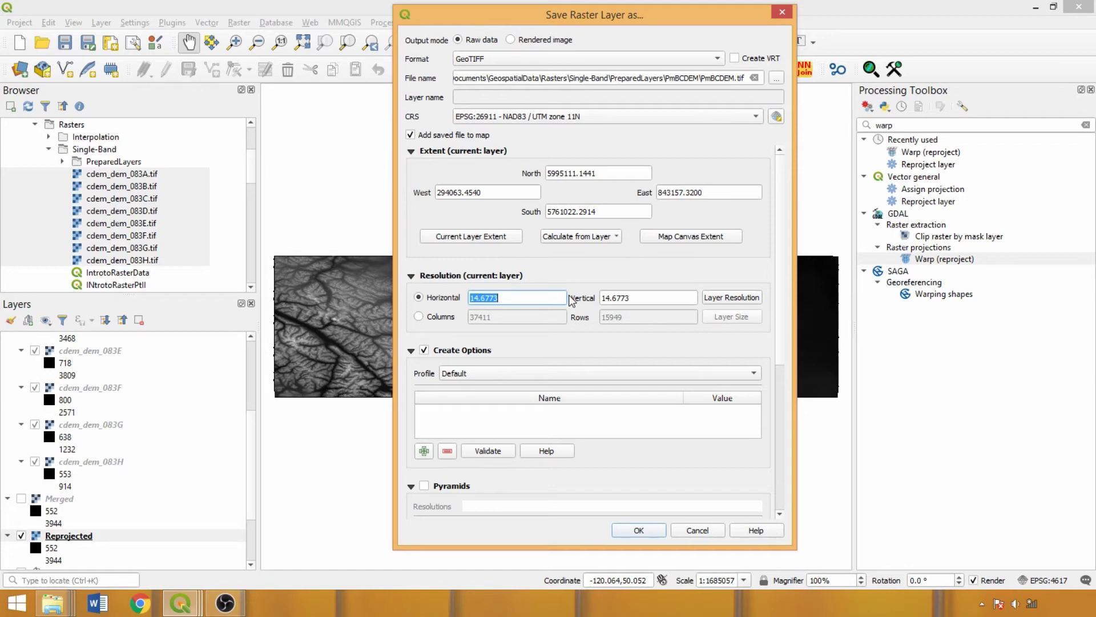
text(30)
key(Tab)
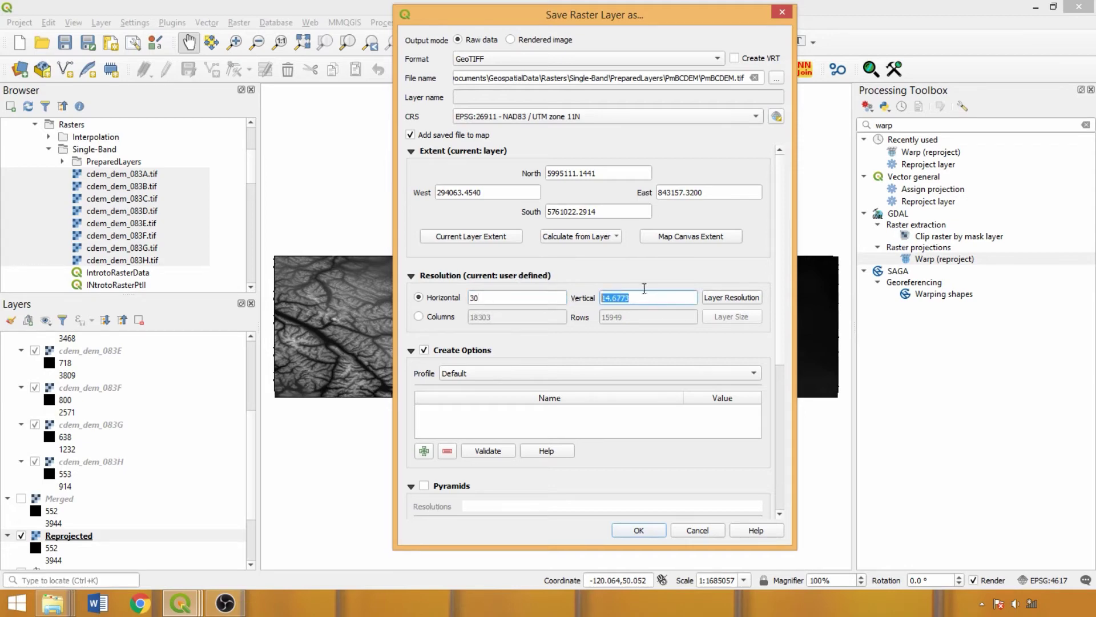
text(30)
click(455, 317)
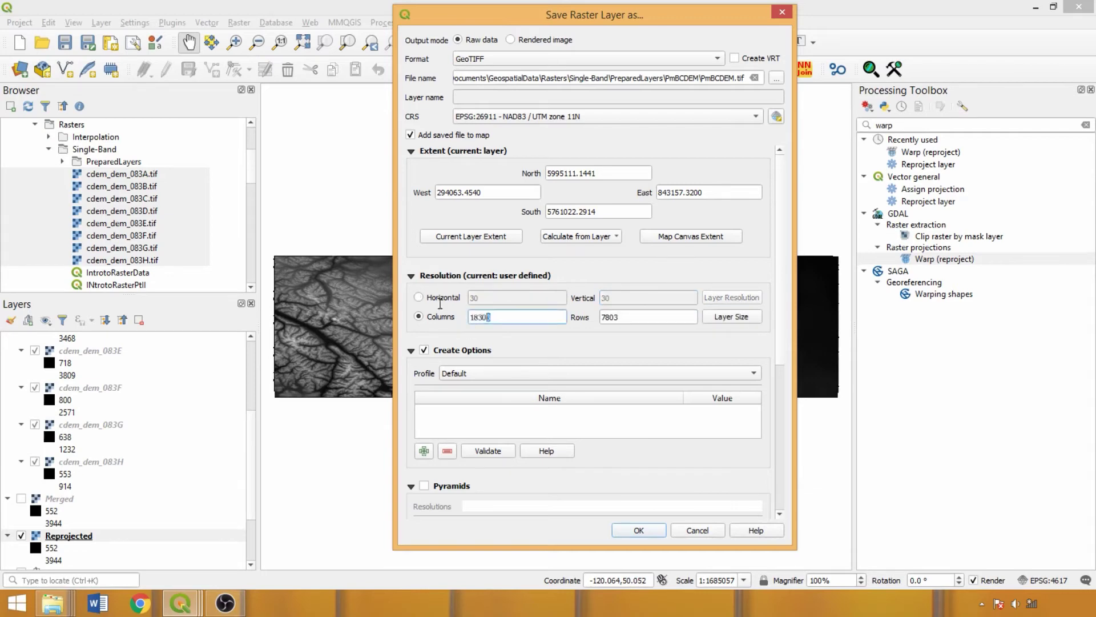
double_click(484, 317)
text(17500)
double_click(631, 317)
text(7500)
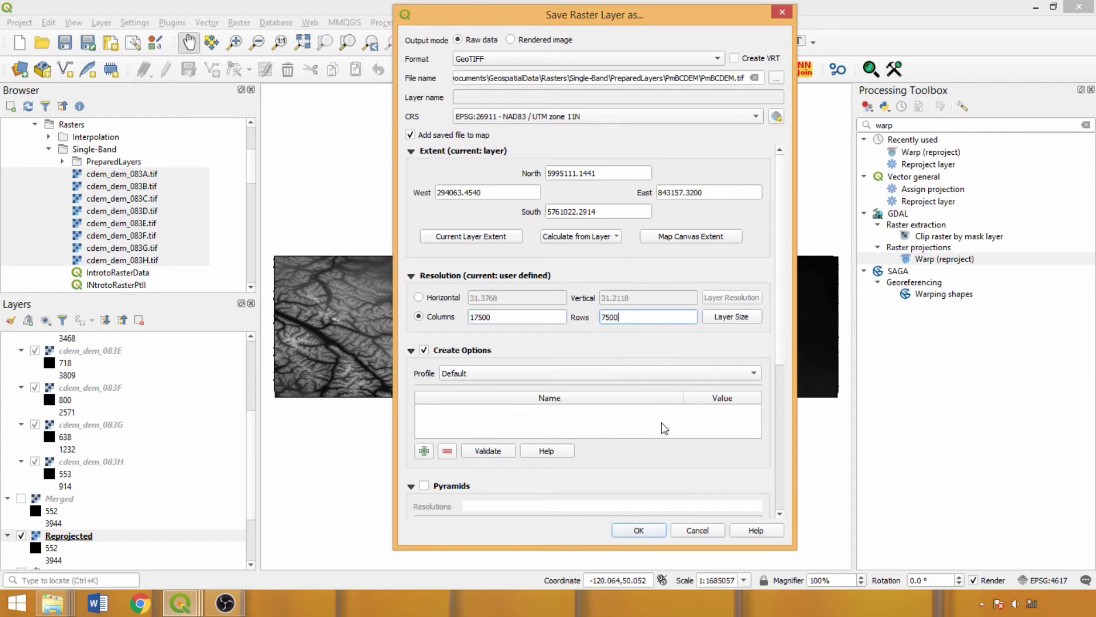
click(448, 297)
click(711, 297)
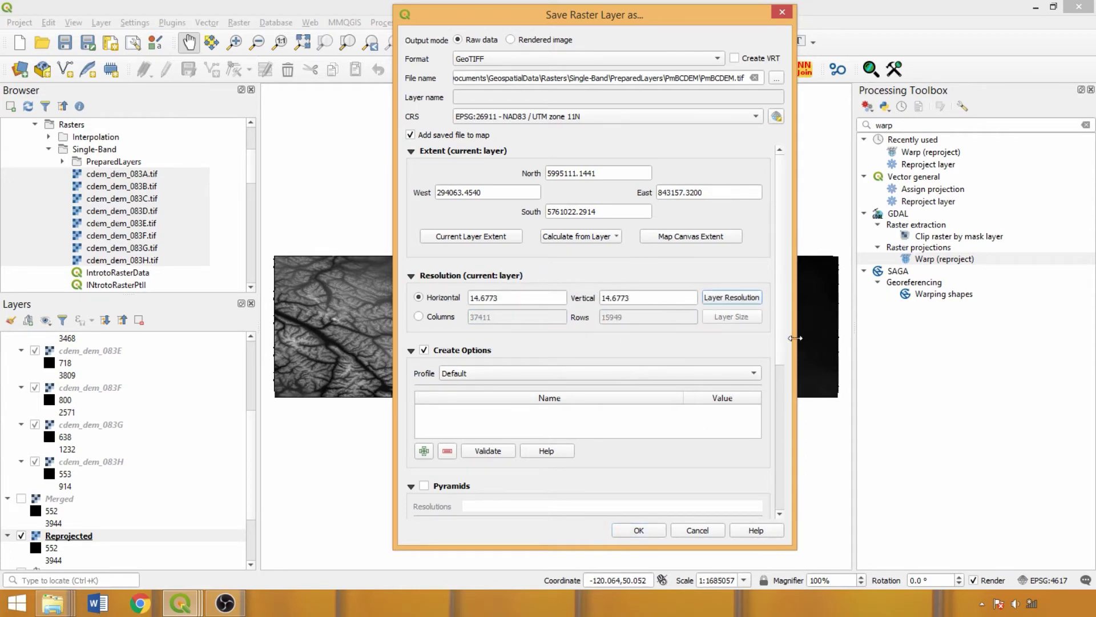
drag(786, 346, 793, 423)
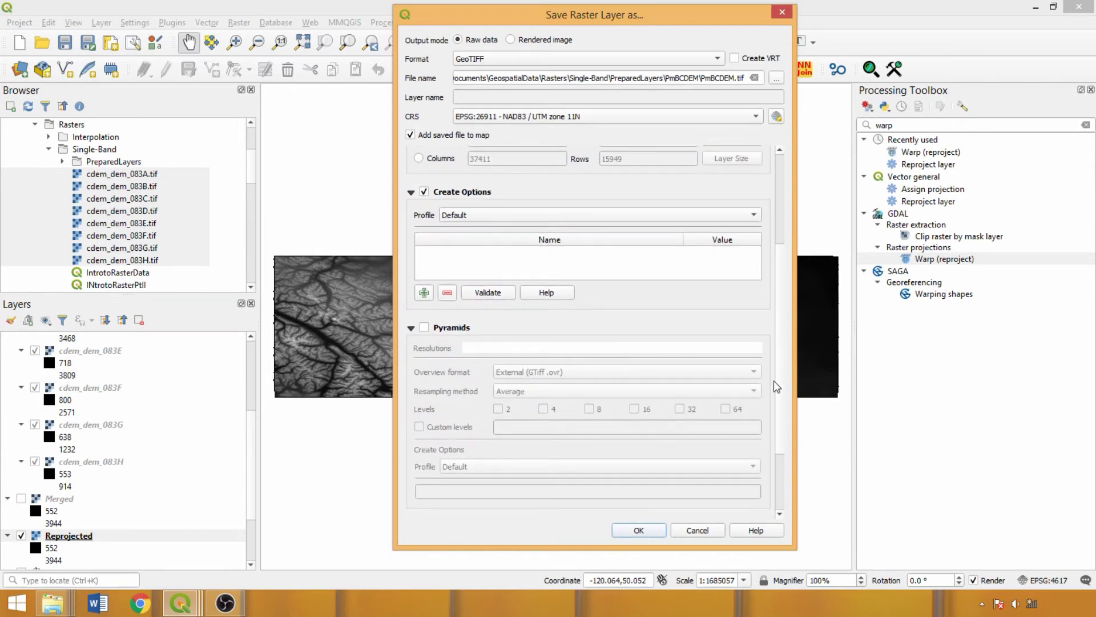
Add a no-data range from -9999 to -1 to the GeoTIFF export and confirm it.
scroll(778, 388, down, 1)
scroll(778, 389, down, 2)
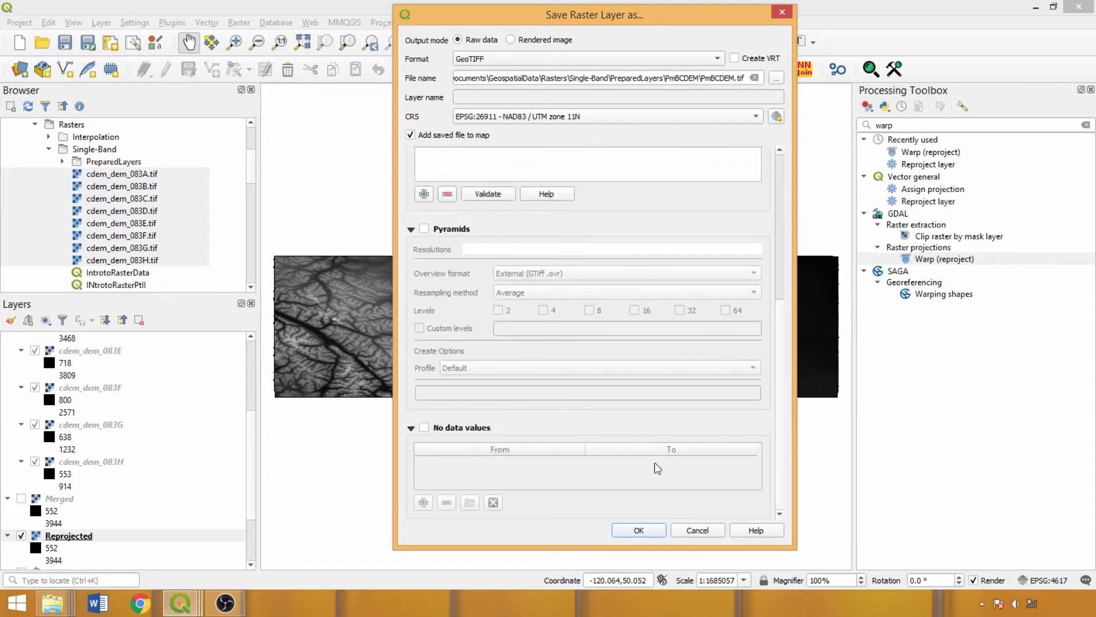
click(466, 429)
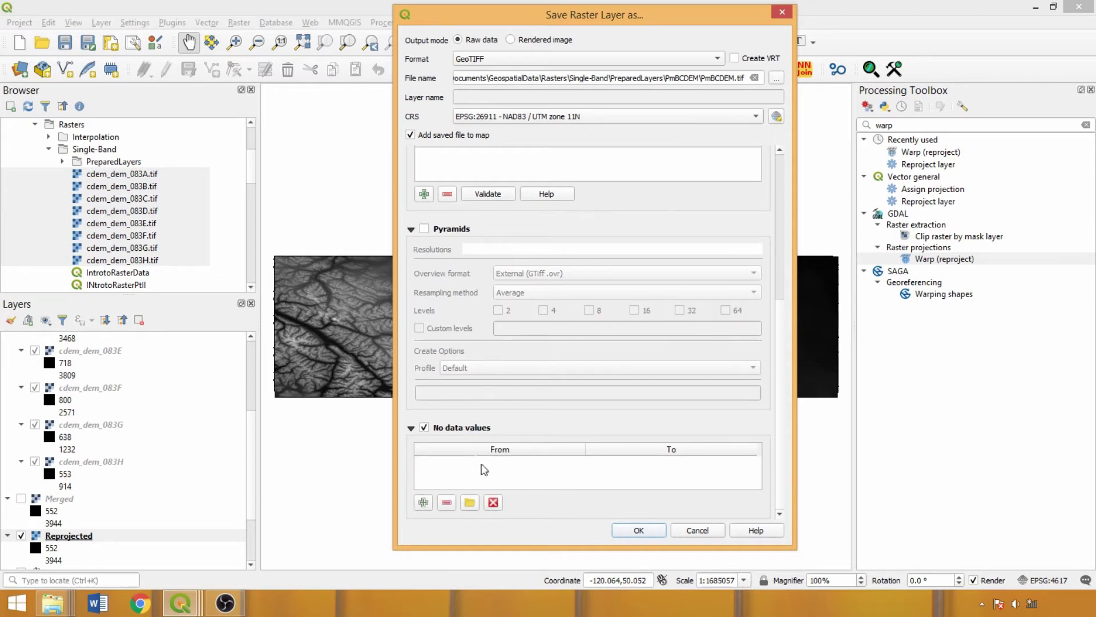
click(424, 502)
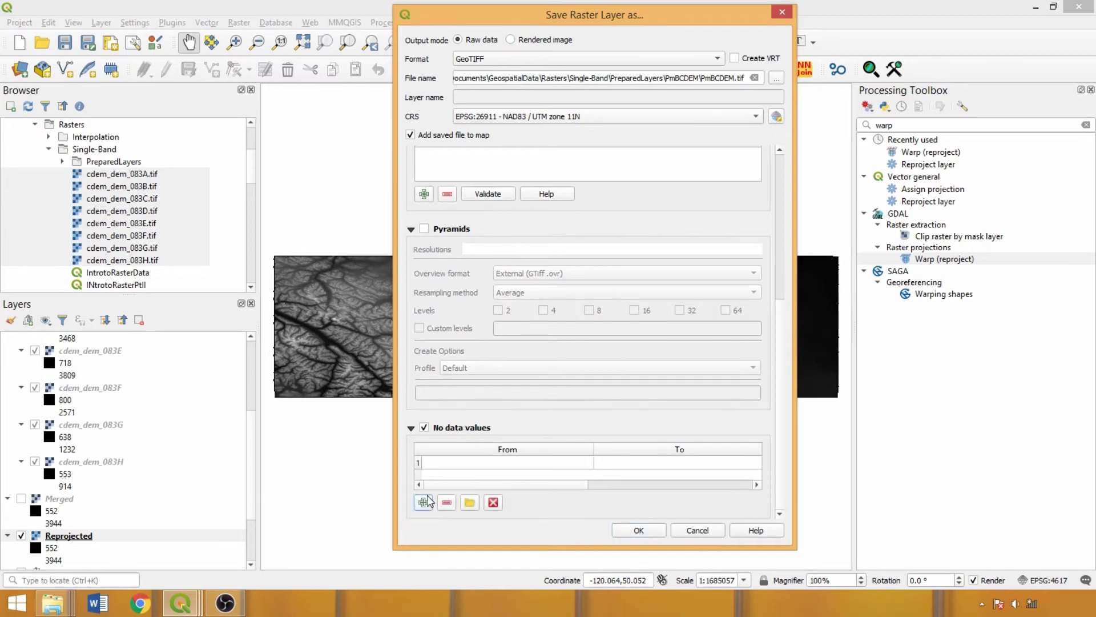
double_click(441, 460)
text(-9999)
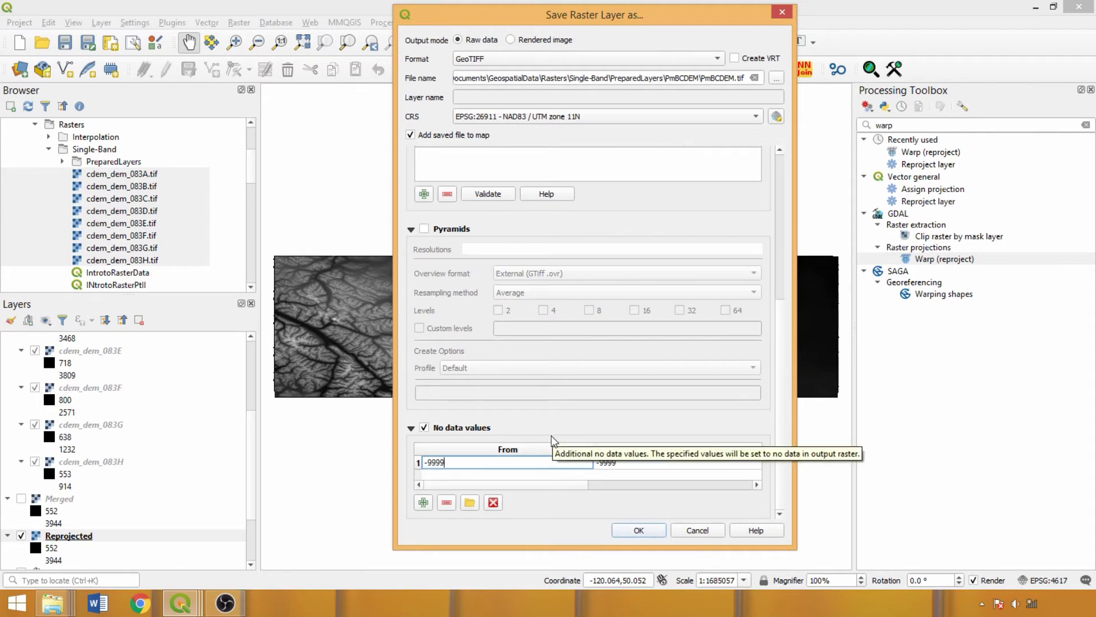
drag(621, 465, 604, 467)
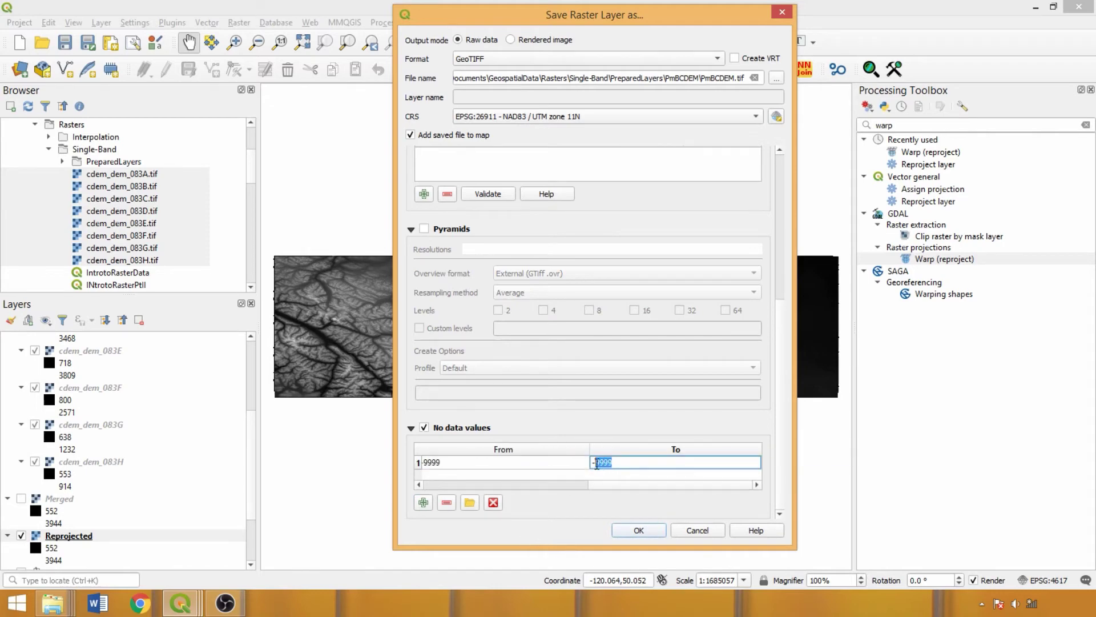
text(1)
click(721, 532)
Replace the toolbox search with 'build' and open GDAL Build Overviews (Pyramids).
scroll(121, 515, down, 3)
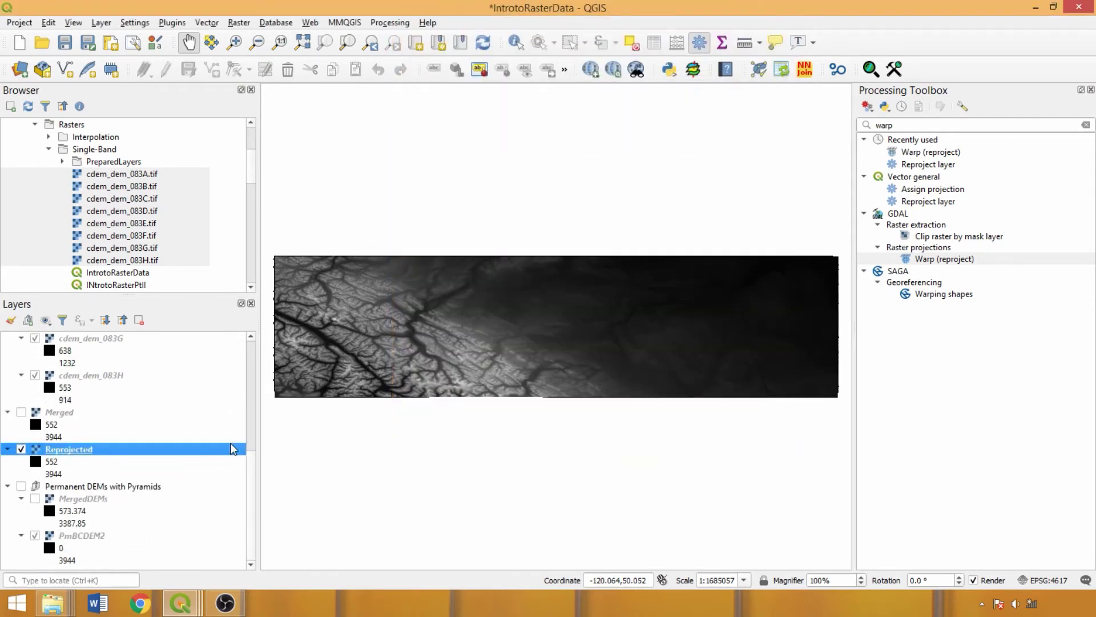
double_click(894, 124)
key(BackSpace)
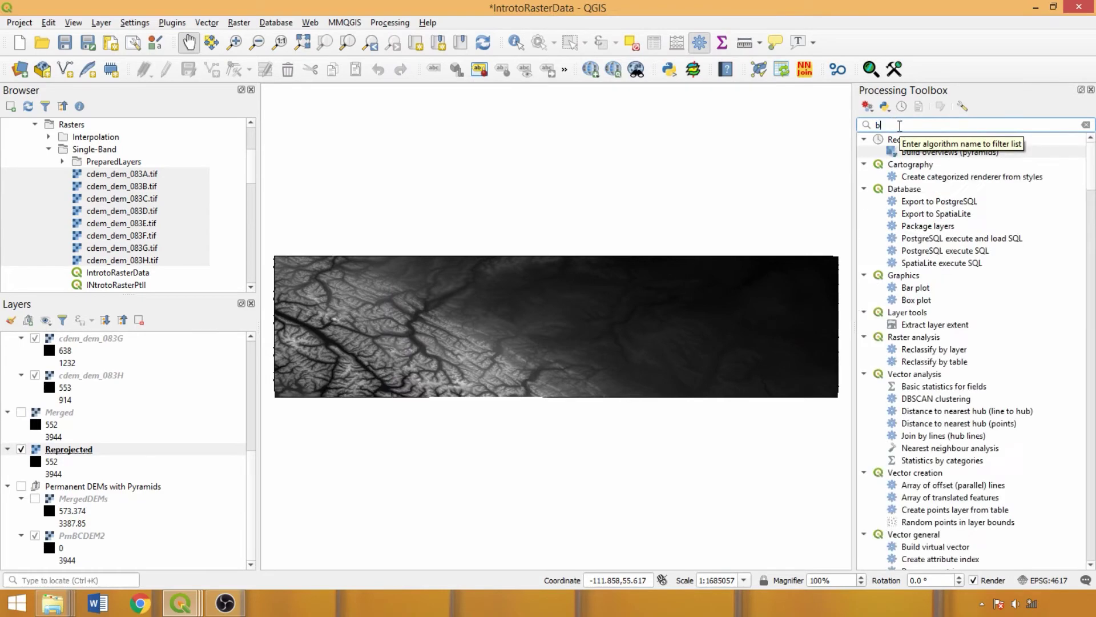
text(build)
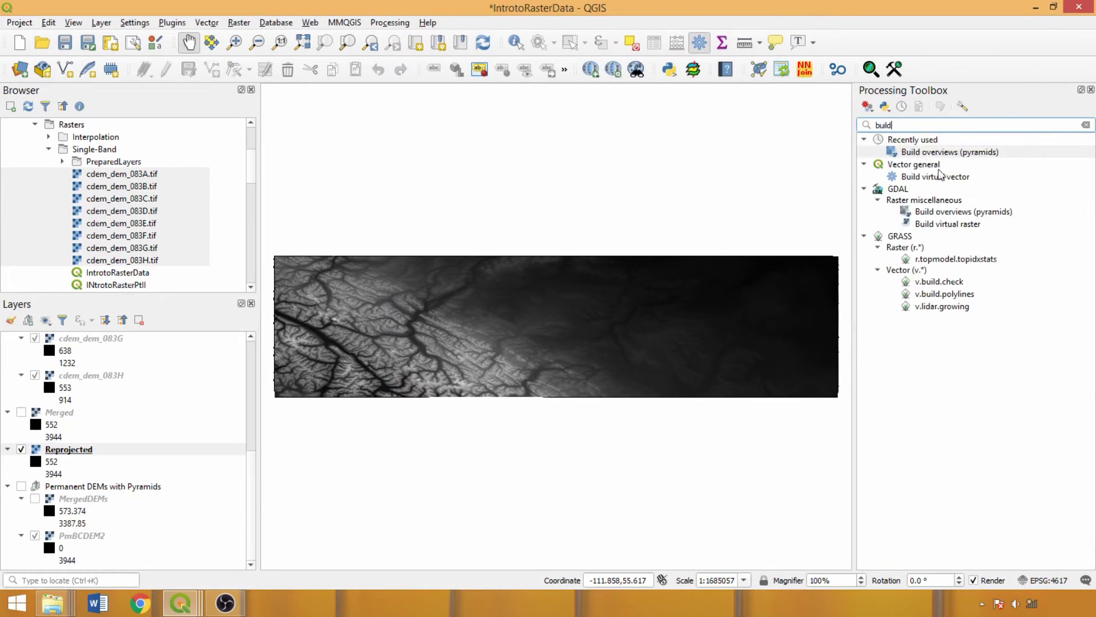
double_click(939, 214)
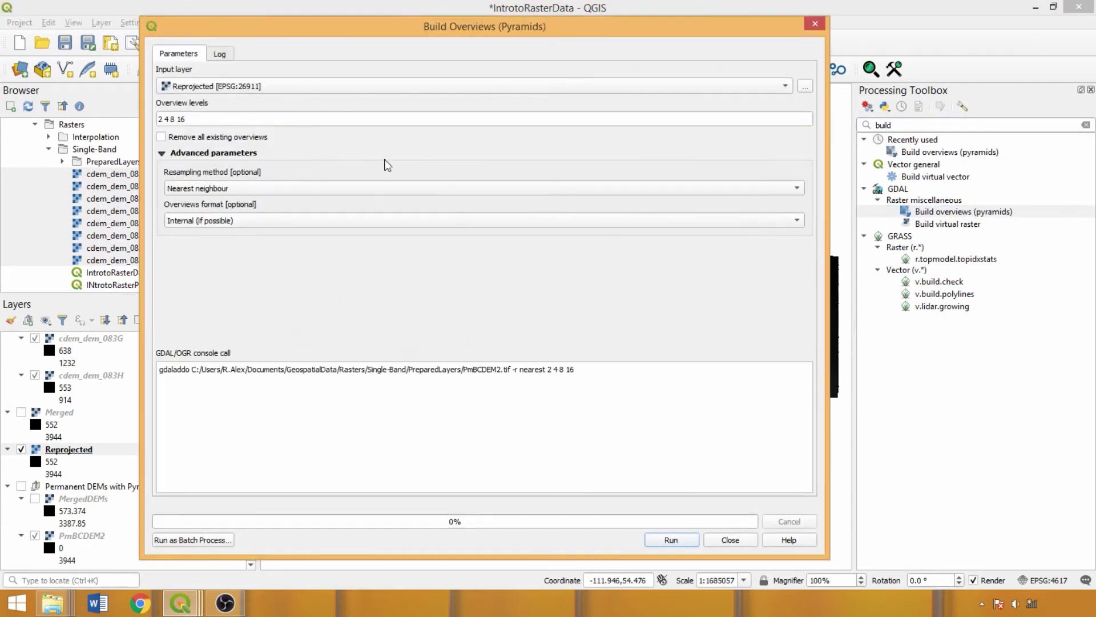
Set PmBCDEM2 as input with cubic convolution resampling.
click(355, 86)
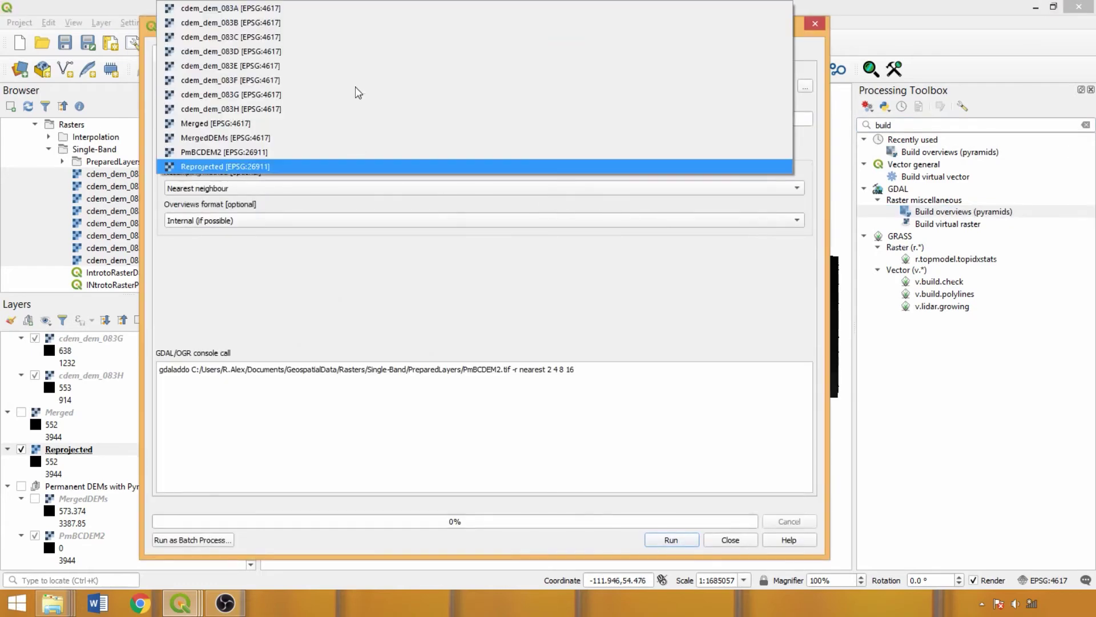
click(350, 151)
click(319, 190)
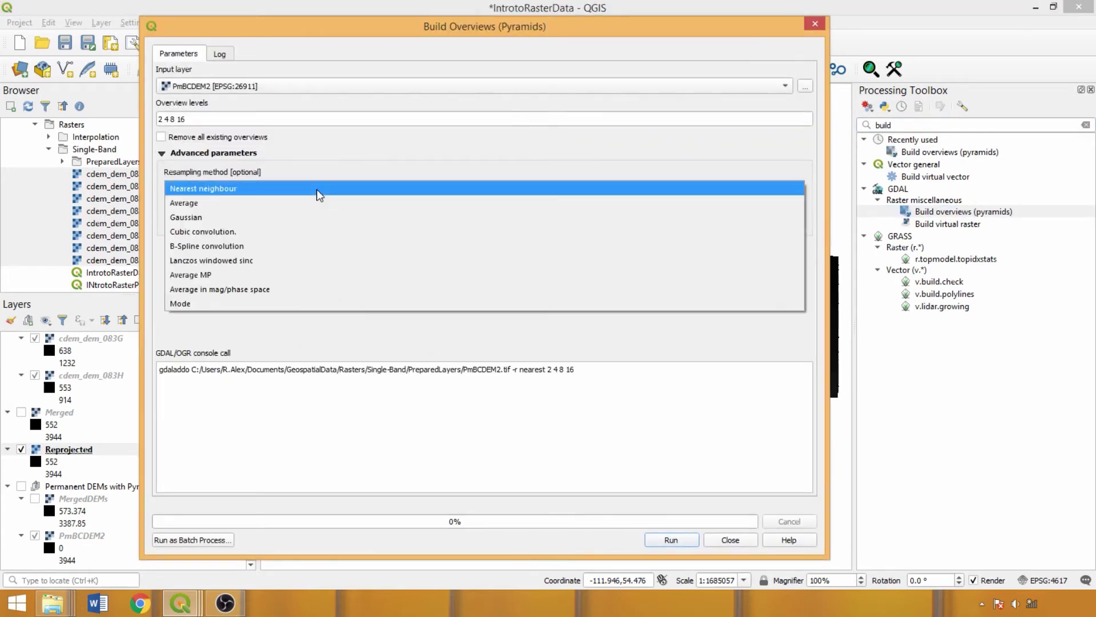
click(318, 231)
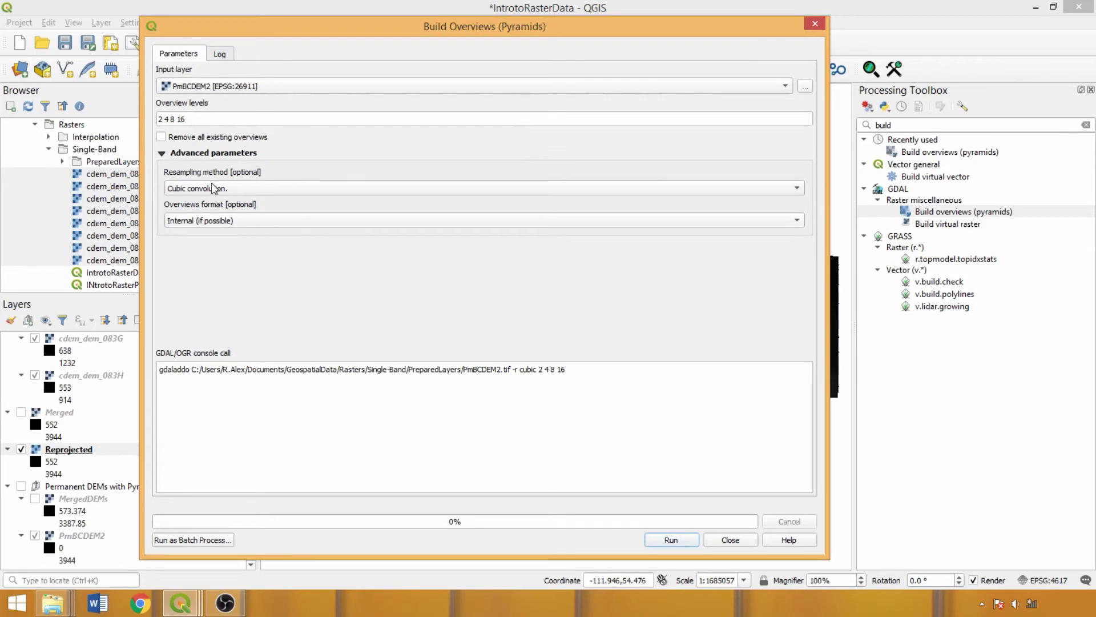
click(251, 222)
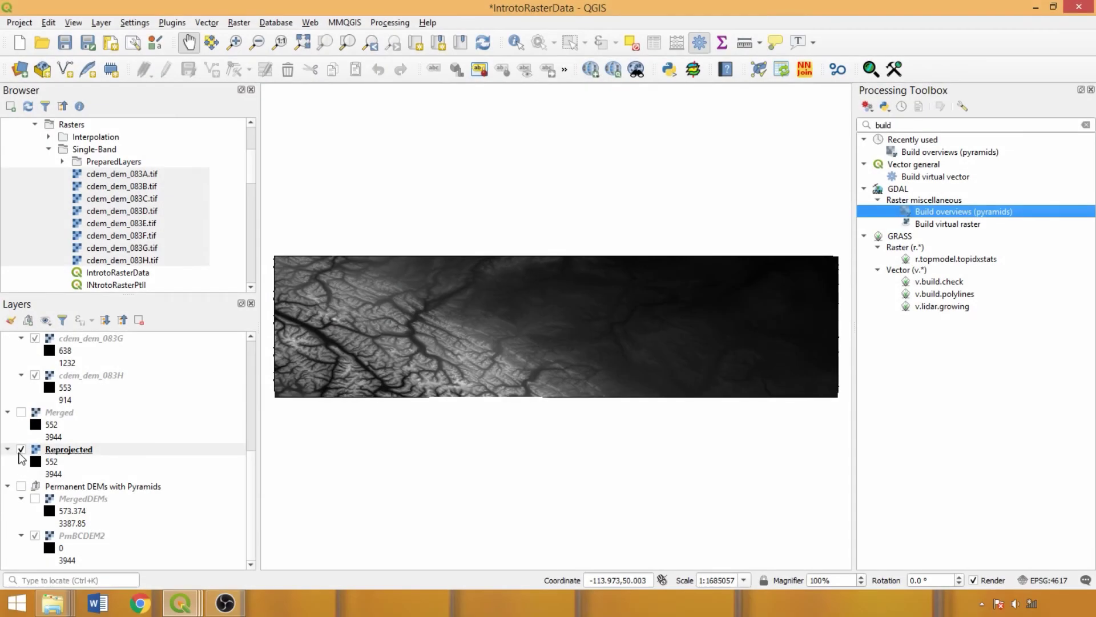
Hide Reprojected, show Permanent DEMs with Pyramids, zoom to full extent and select PmBCDEM2.
click(21, 449)
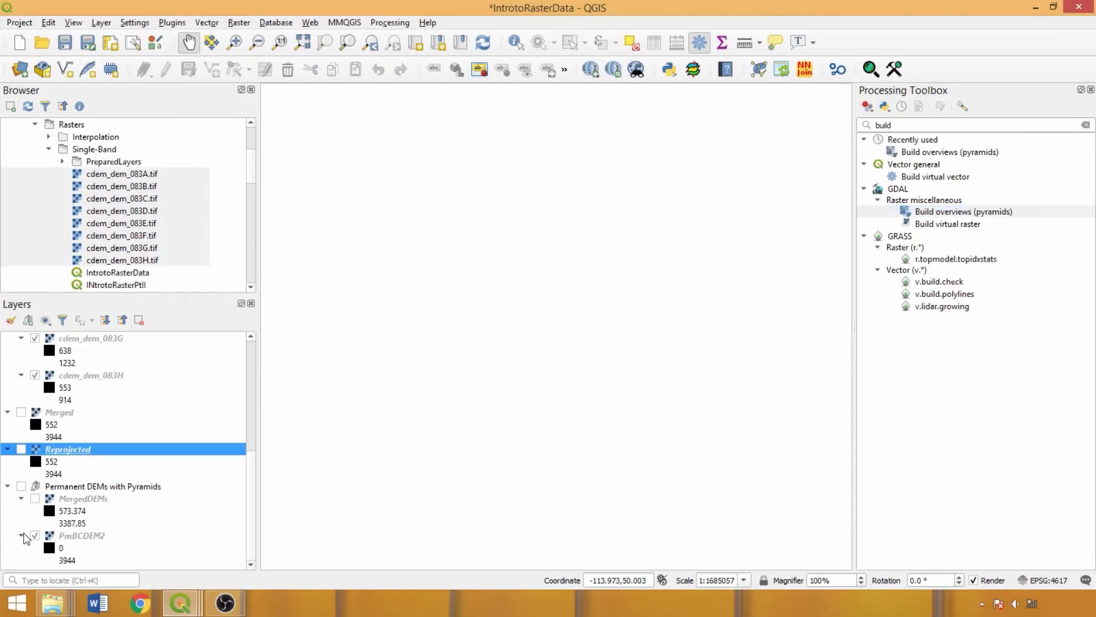
click(21, 486)
scroll(512, 318, up, 1)
scroll(519, 343, down, 1)
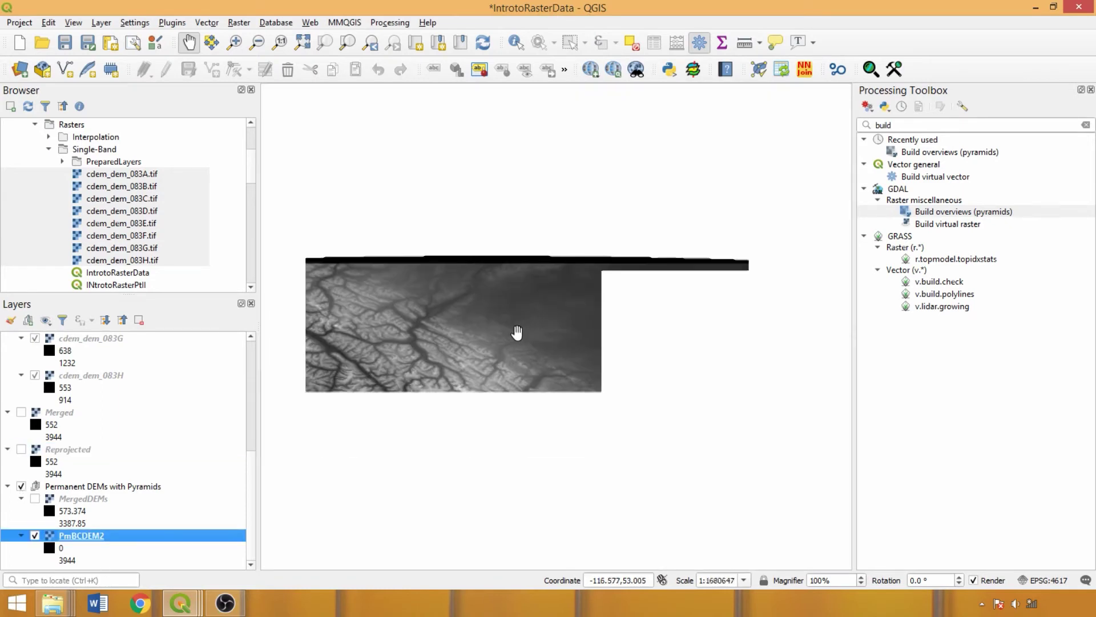
scroll(519, 343, up, 1)
scroll(611, 336, up, 1)
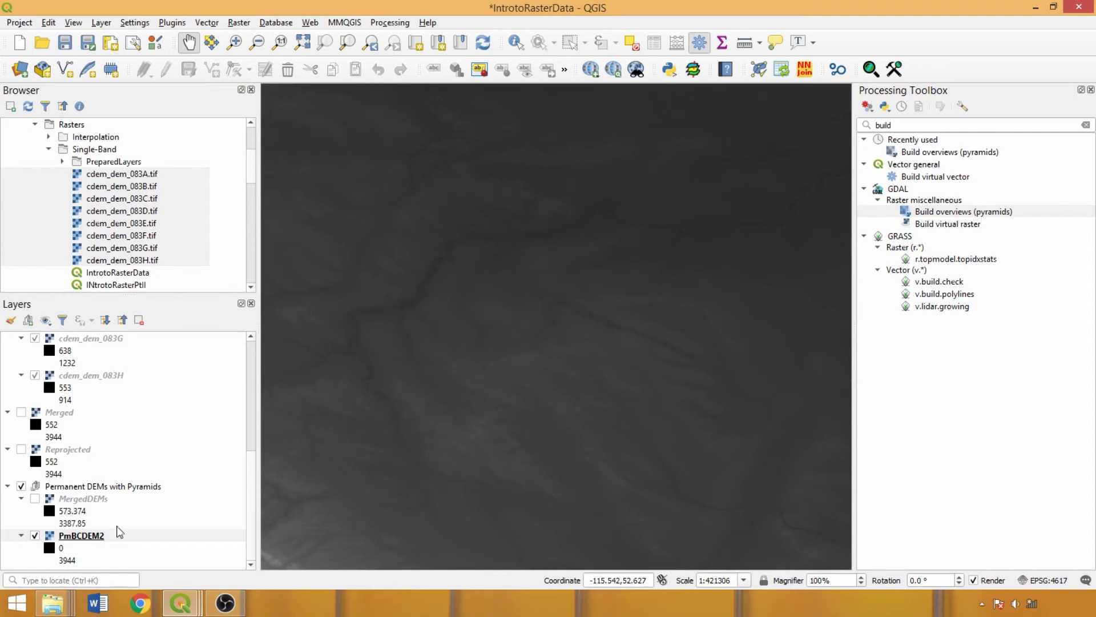
key(ctrl+shift+f)
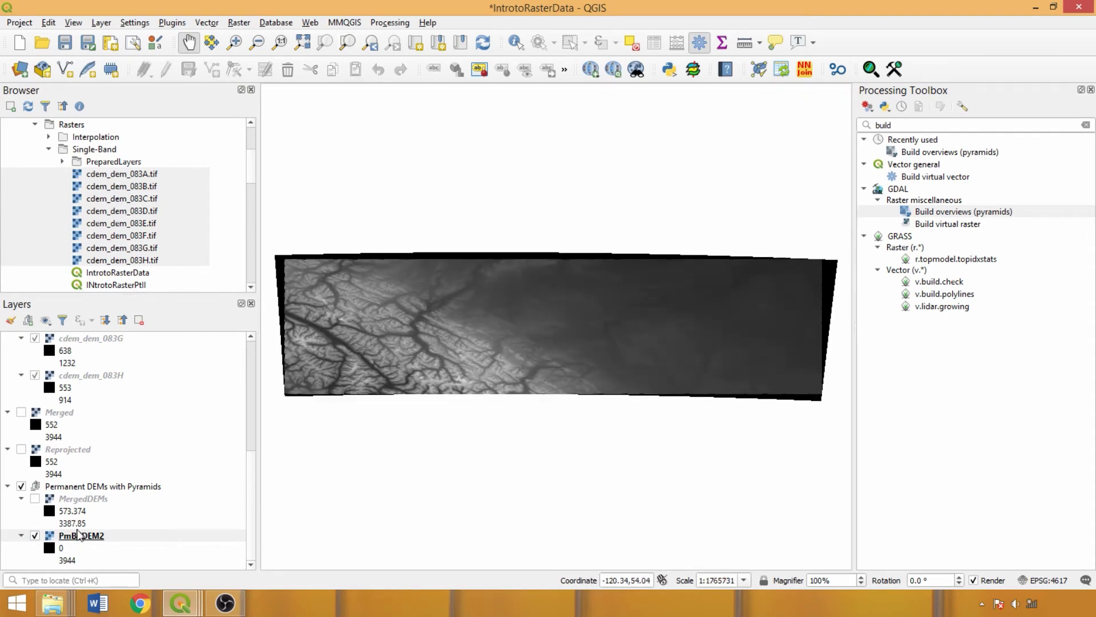
click(75, 538)
Enter 552 as PmBCDEM2's Symbology minimum and apply the 552–3944 stretch.
double_click(74, 538)
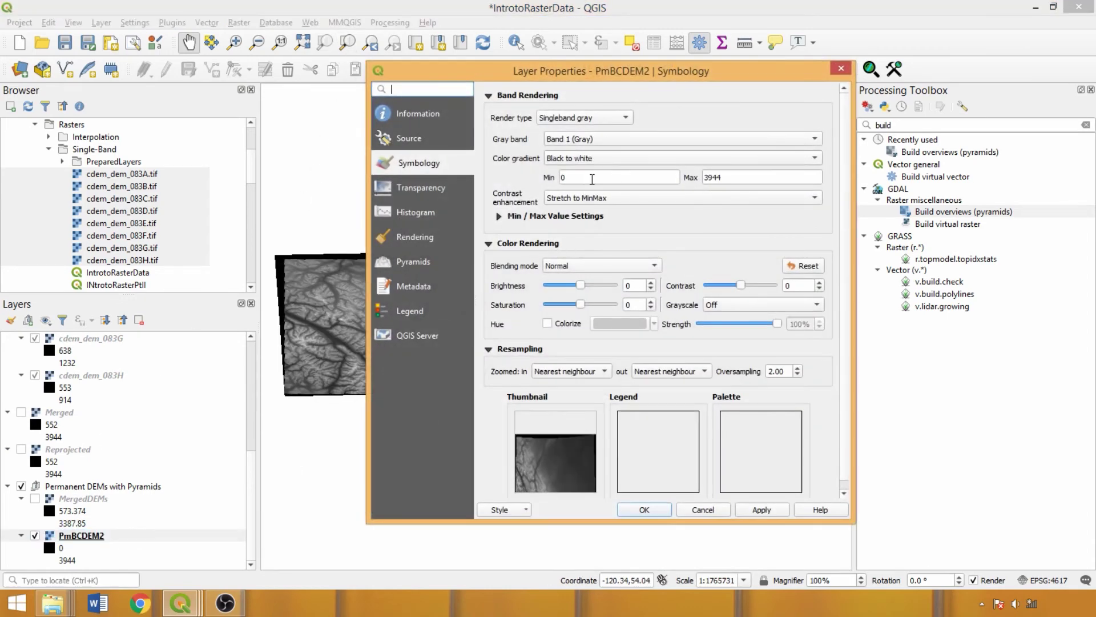
click(466, 193)
click(594, 180)
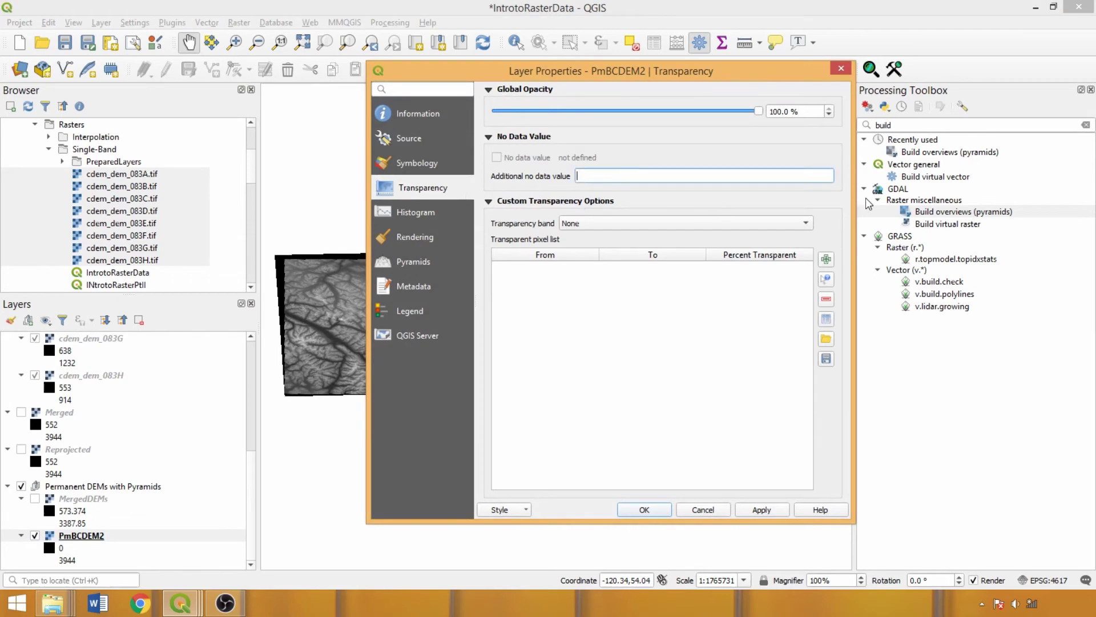
text(0)
click(451, 213)
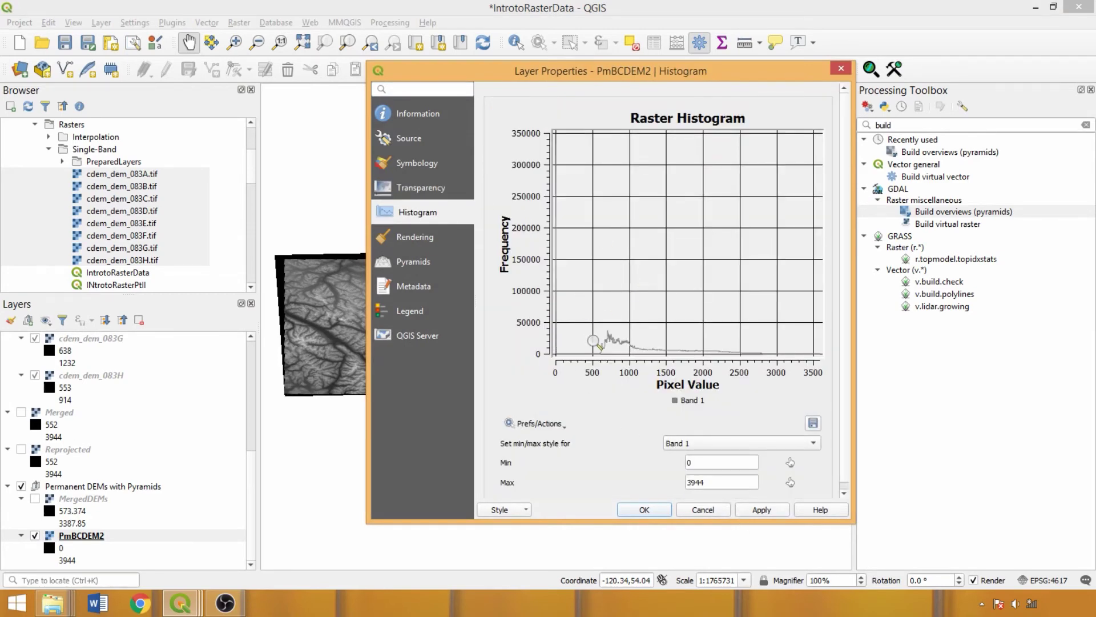
click(425, 166)
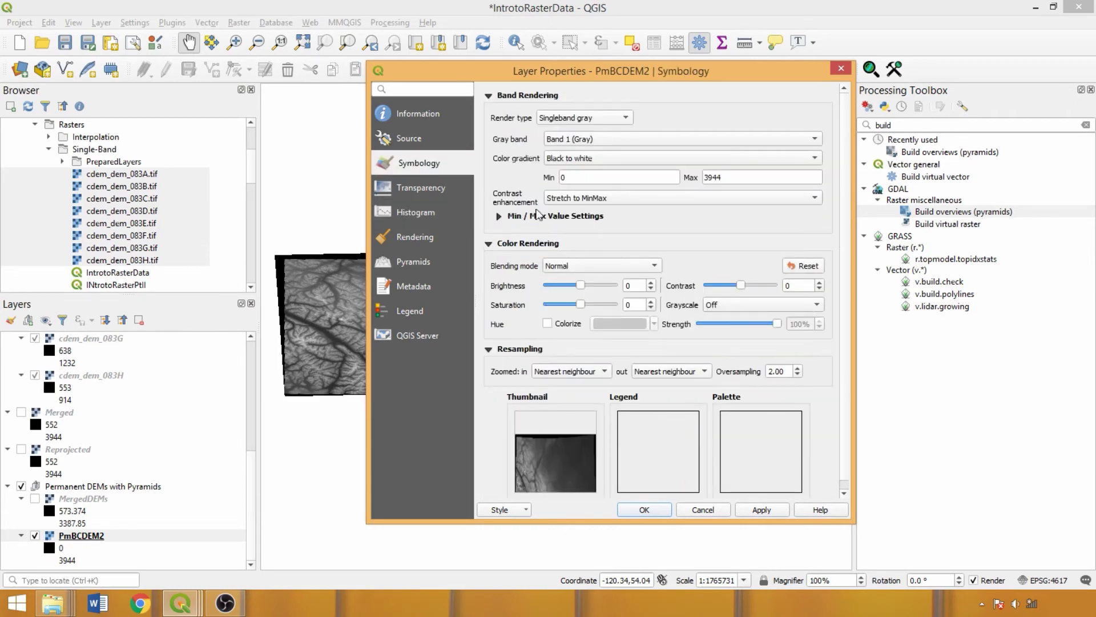
text(552)
click(764, 509)
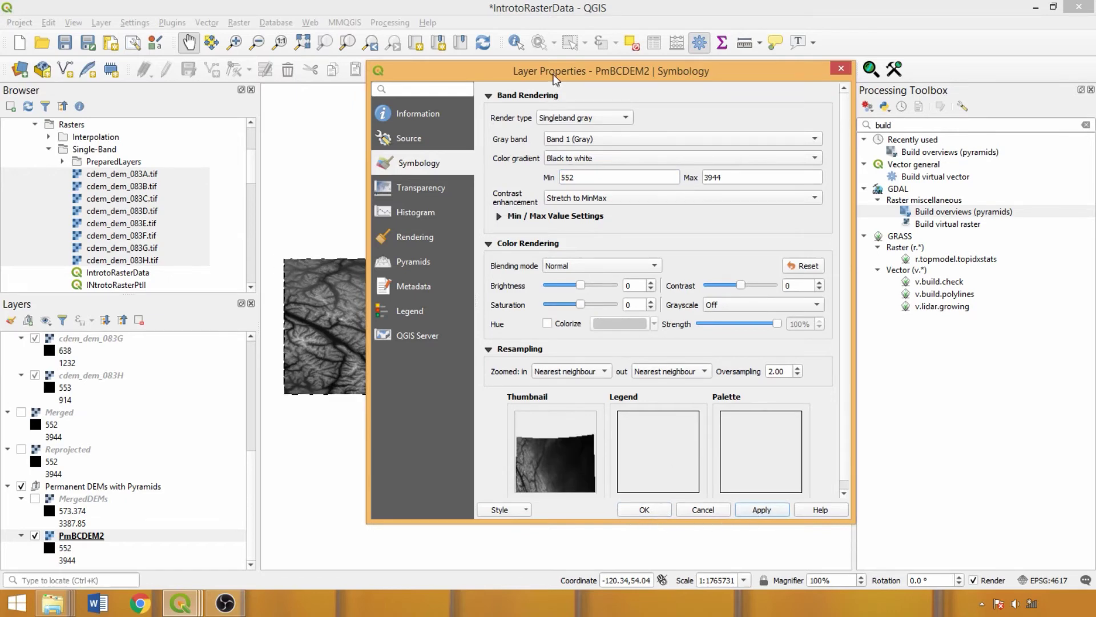
mouse_move(555, 77)
mouse_down()
mouse_move(899, 119)
mouse_move(558, 84)
mouse_up()
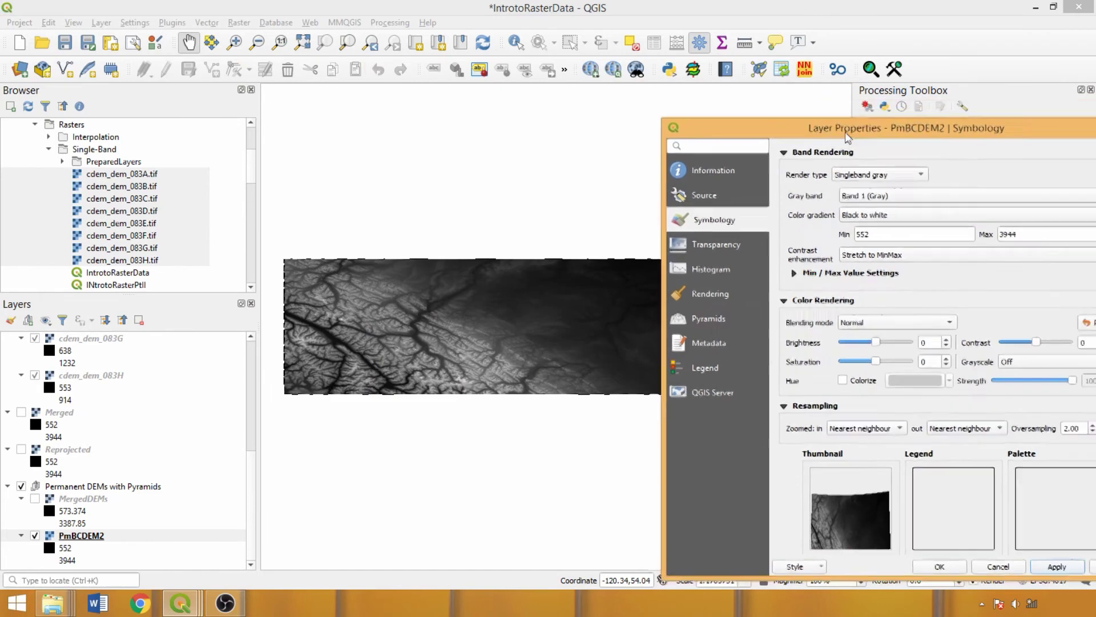
click(500, 230)
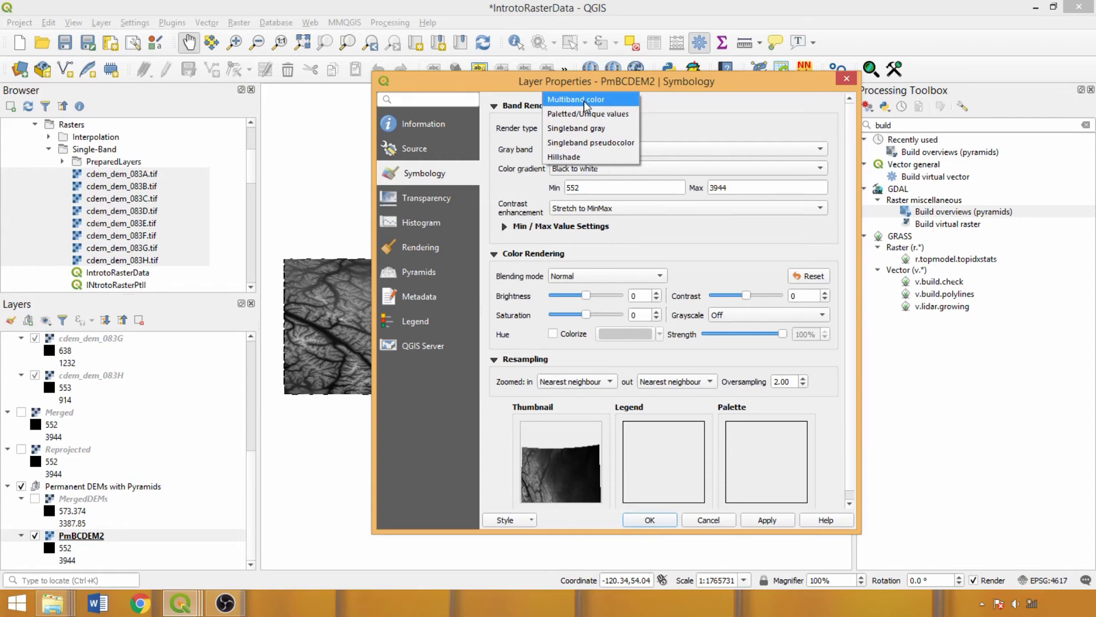
click(517, 135)
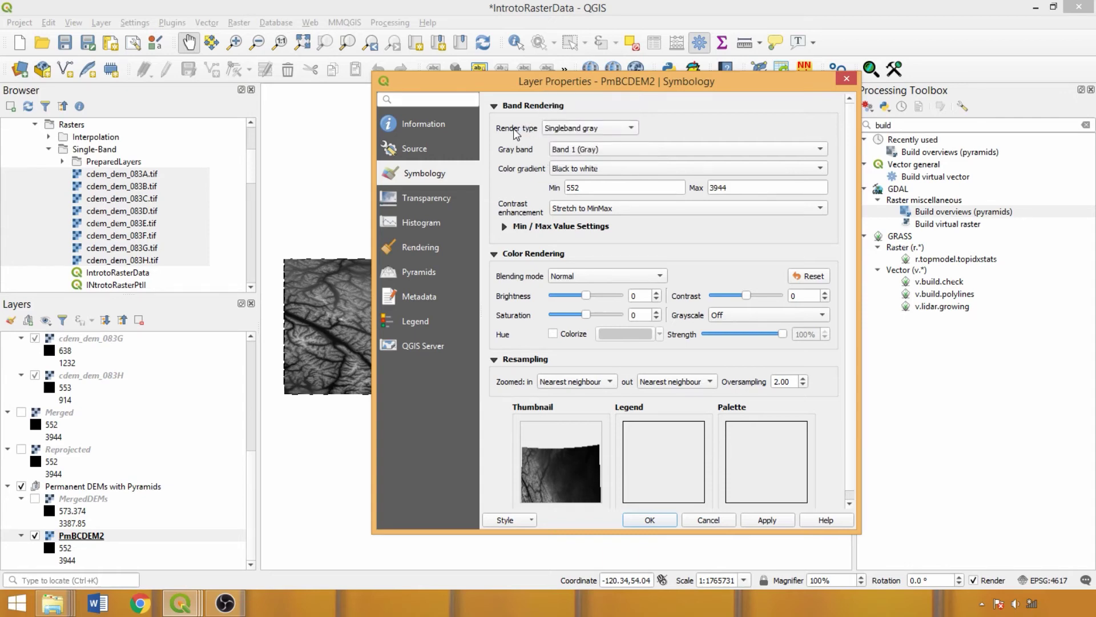
click(575, 210)
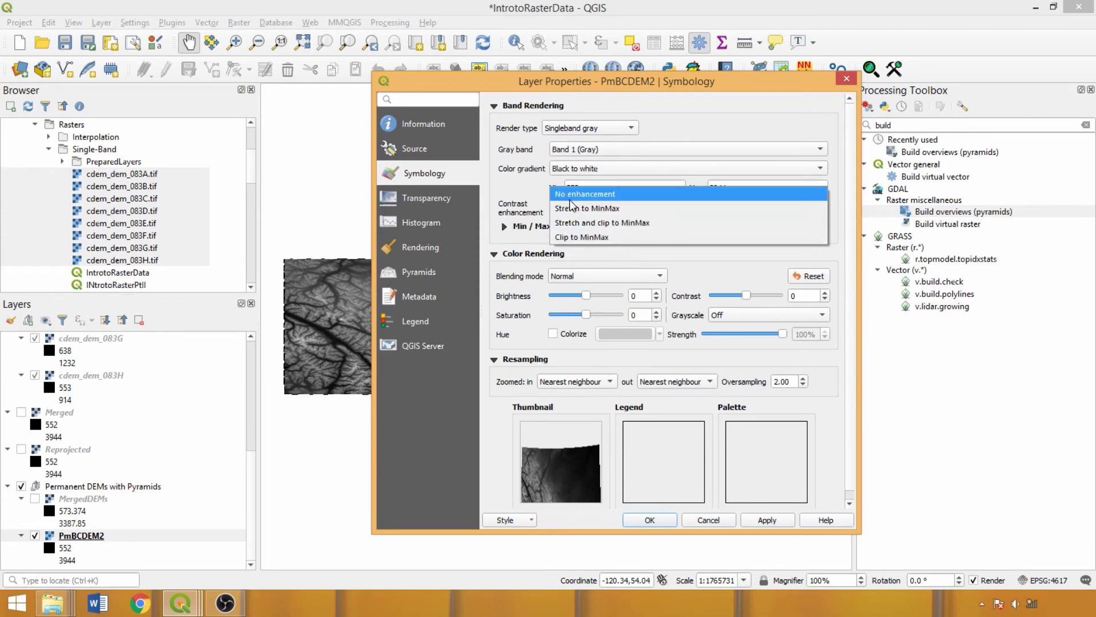
Keep the MinMax stretch and apply a 2–98% cumulative count cut.
click(573, 210)
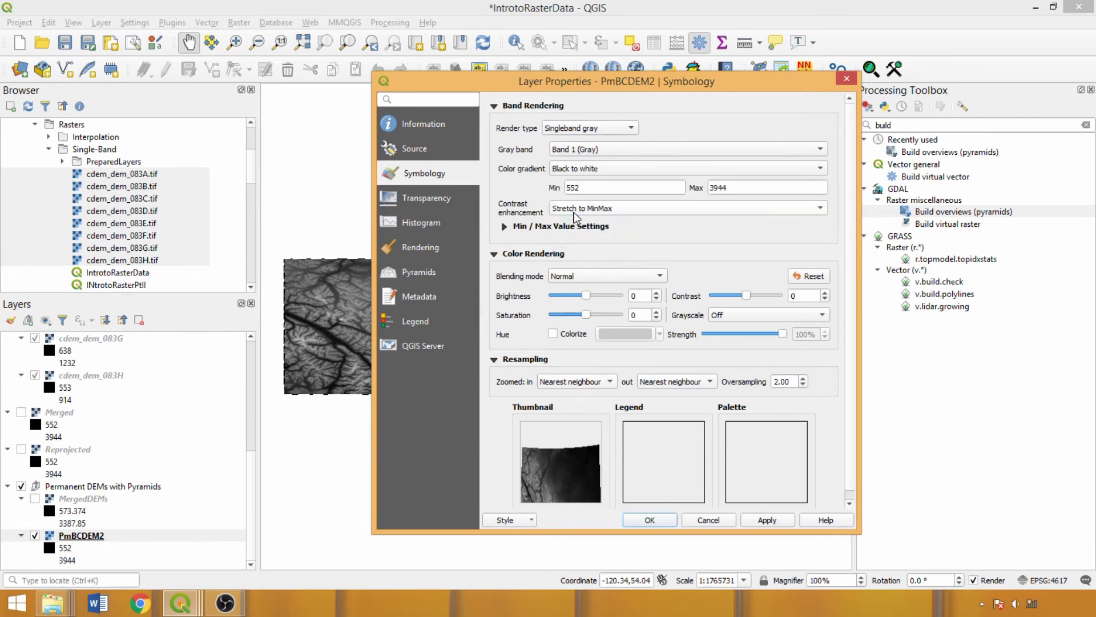
click(506, 227)
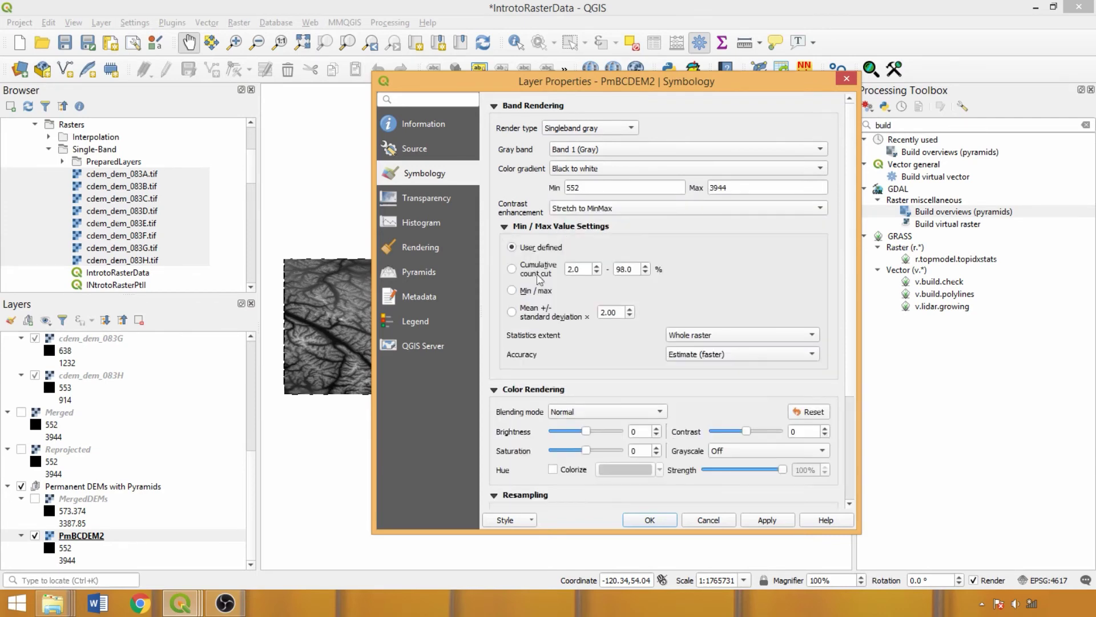
click(533, 270)
drag(588, 74, 817, 88)
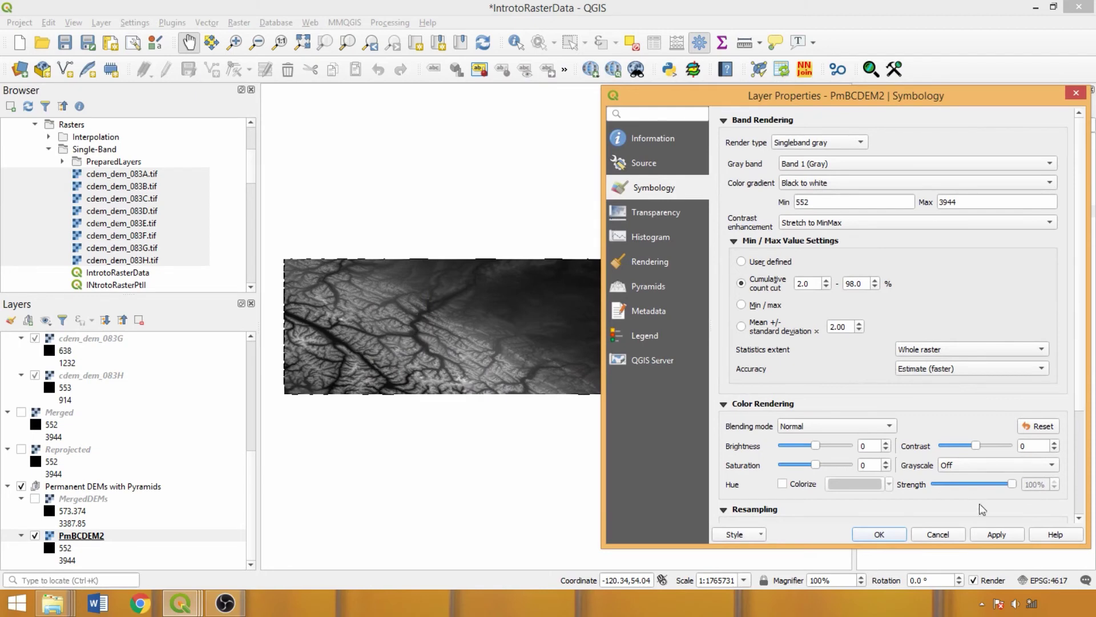
click(996, 536)
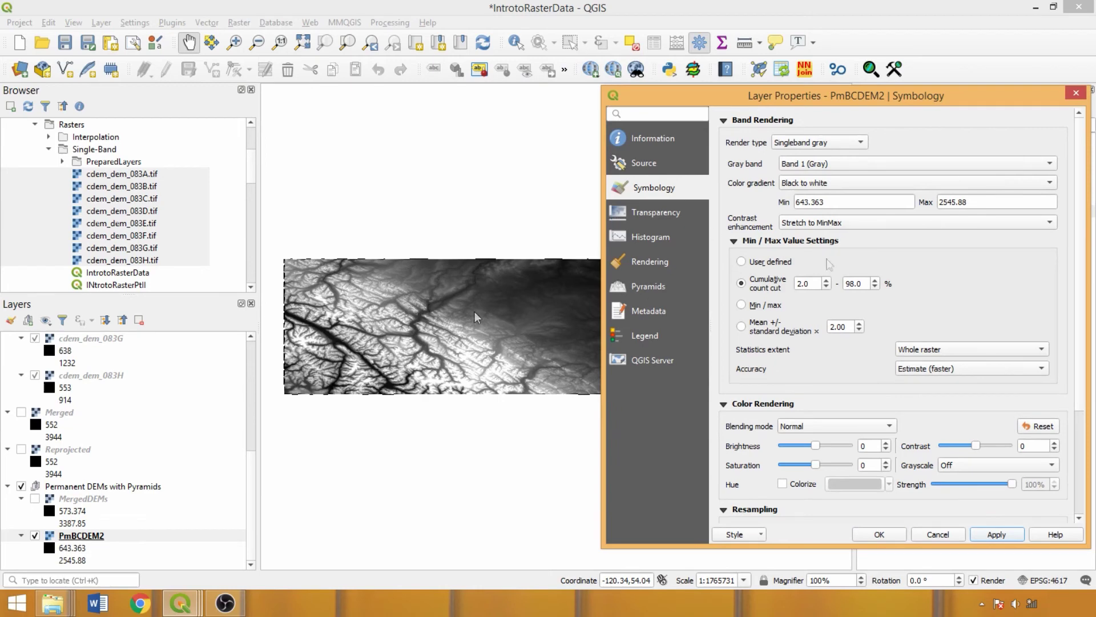
Try a 0.5–99.5% cumulative count cut on PmBCDEM2.
double_click(805, 284)
text(0.5)
double_click(857, 283)
text(99.5)
click(1006, 534)
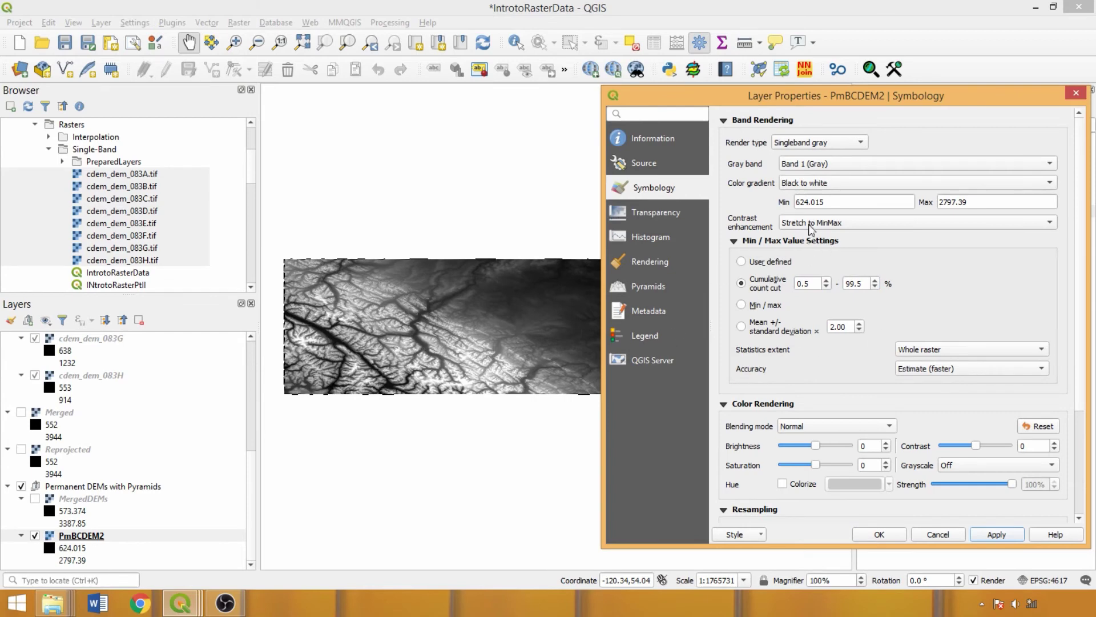
Apply a 5–95% count cut (678.833–2333.05), then select mean ± standard deviation limits.
double_click(813, 281)
text(5)
double_click(865, 284)
text(95)
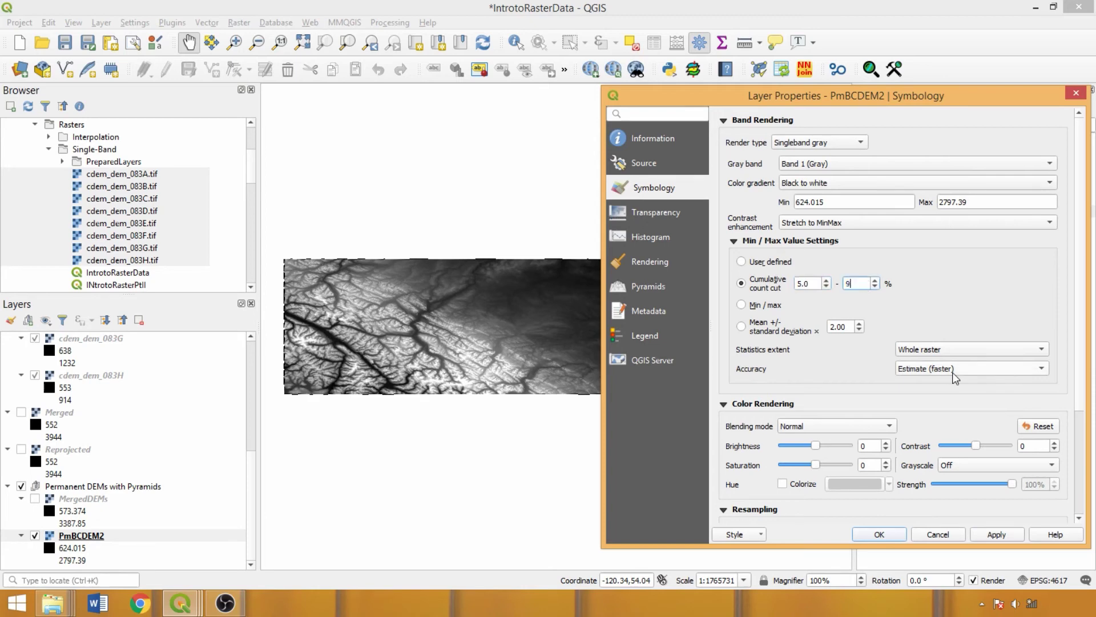
click(996, 533)
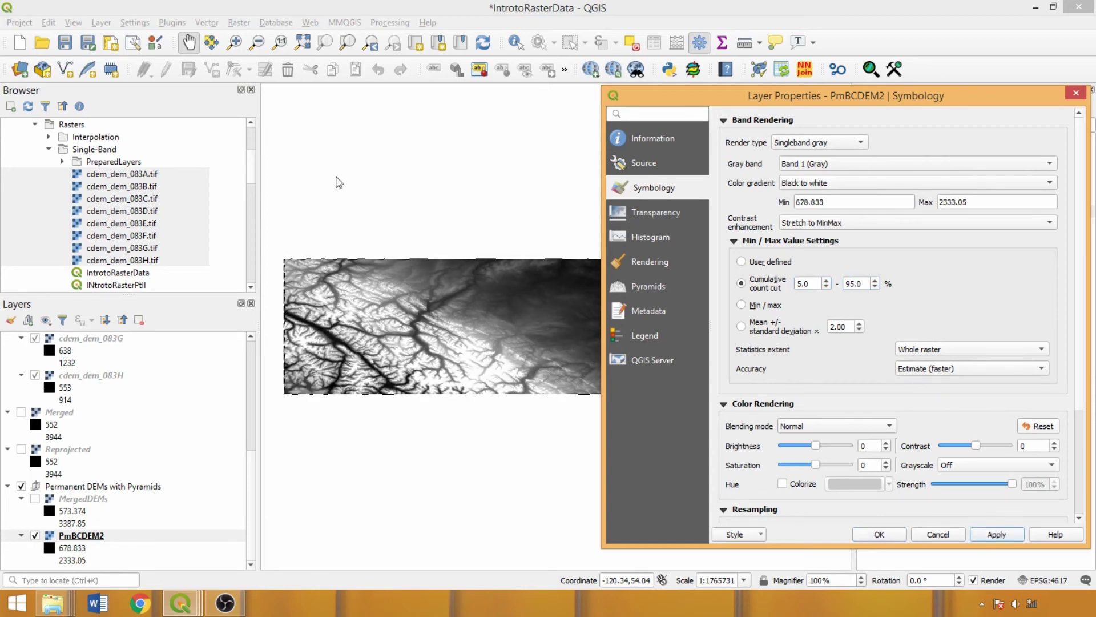
click(788, 333)
Test mean ± standard deviation stretches with the default multiplier, then 5 and 0.5.
click(998, 533)
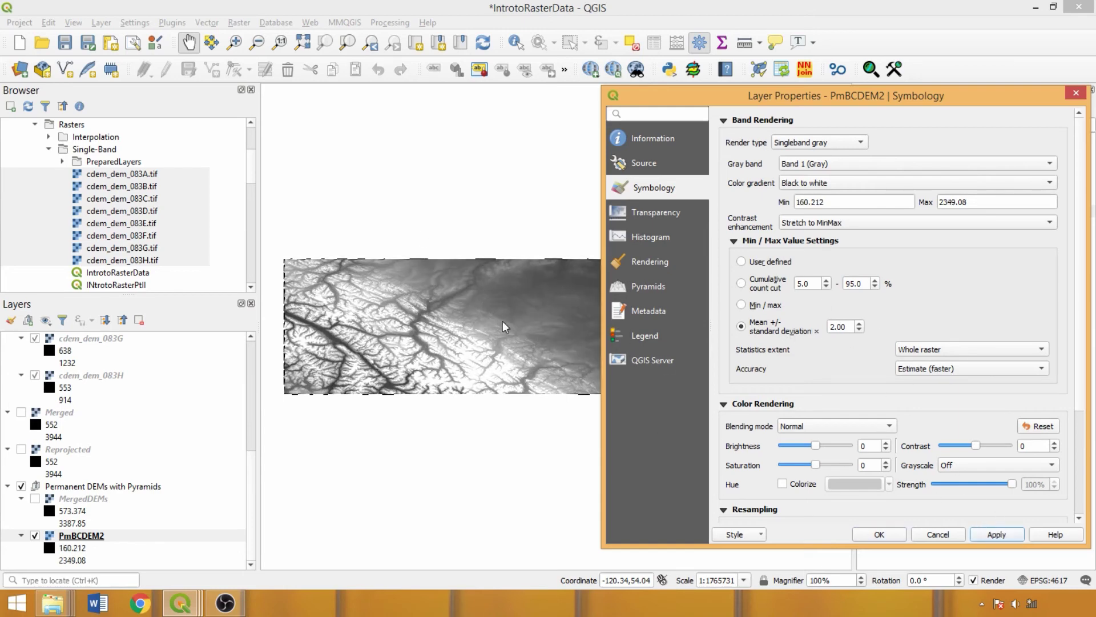
double_click(853, 330)
text(5)
click(996, 535)
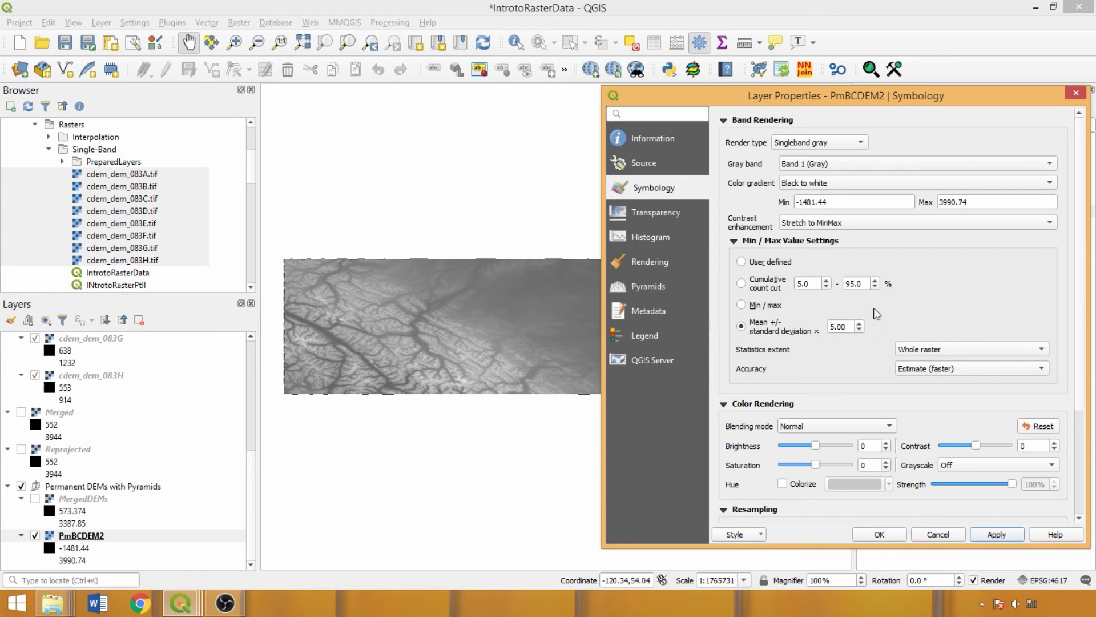
double_click(848, 325)
text(0.5)
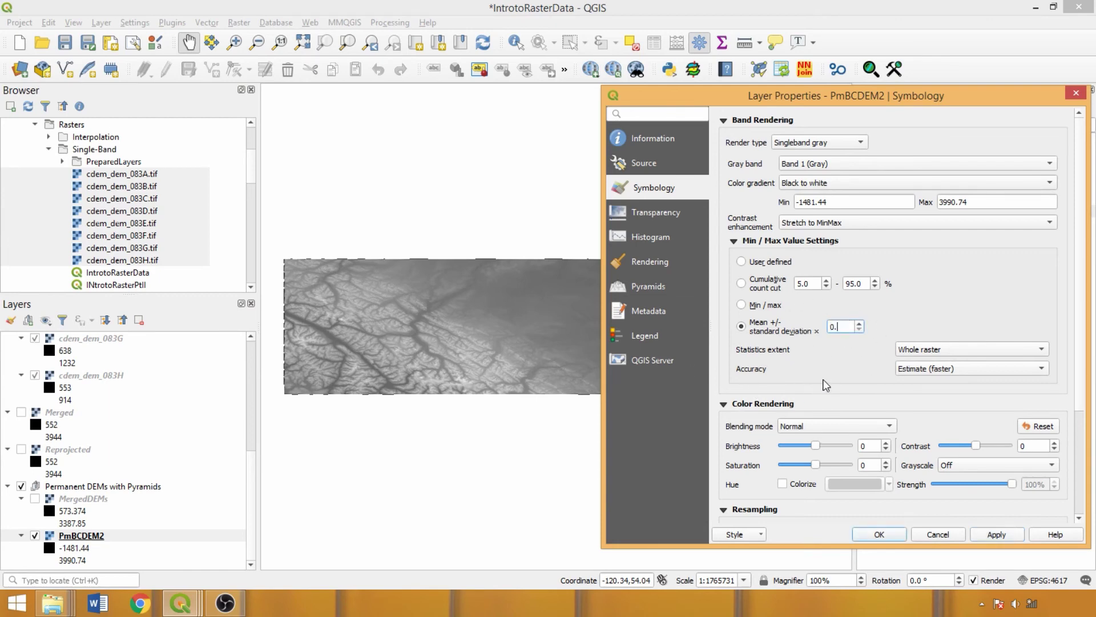
click(989, 532)
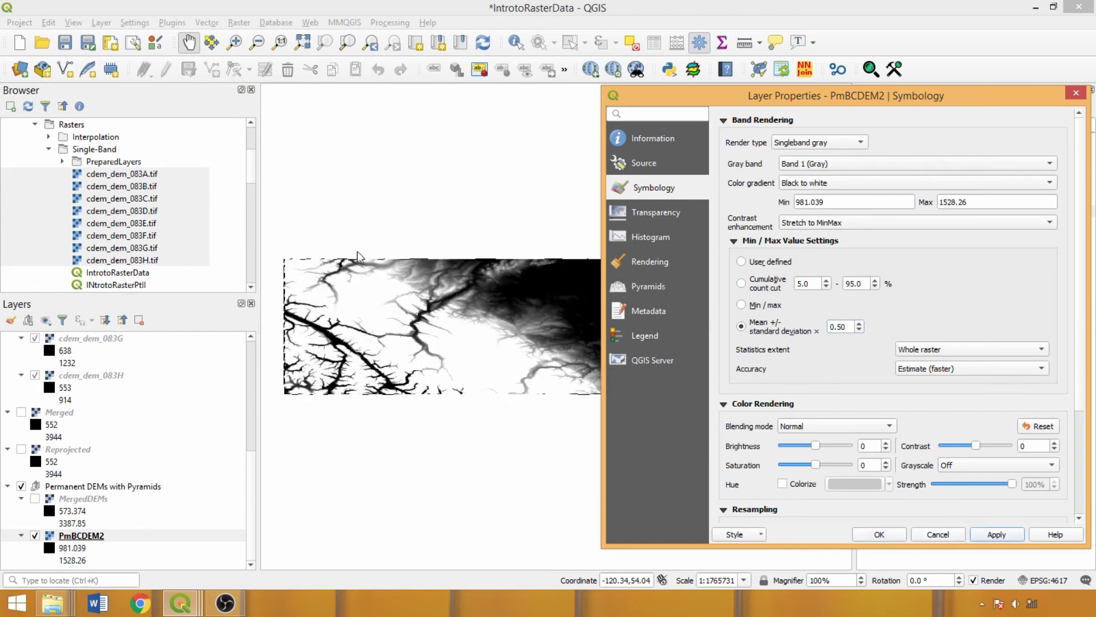
Return to a 2–98% cumulative count cut, spanning 643.363–2545.88.
click(754, 287)
double_click(806, 283)
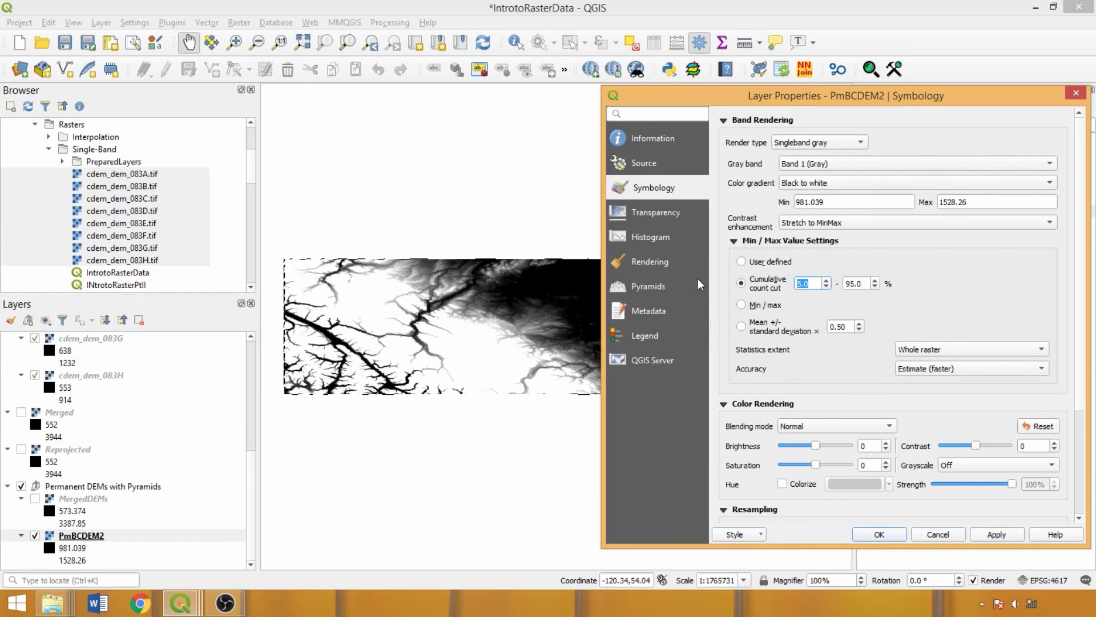
text(2)
key(Tab)
text(98)
click(997, 534)
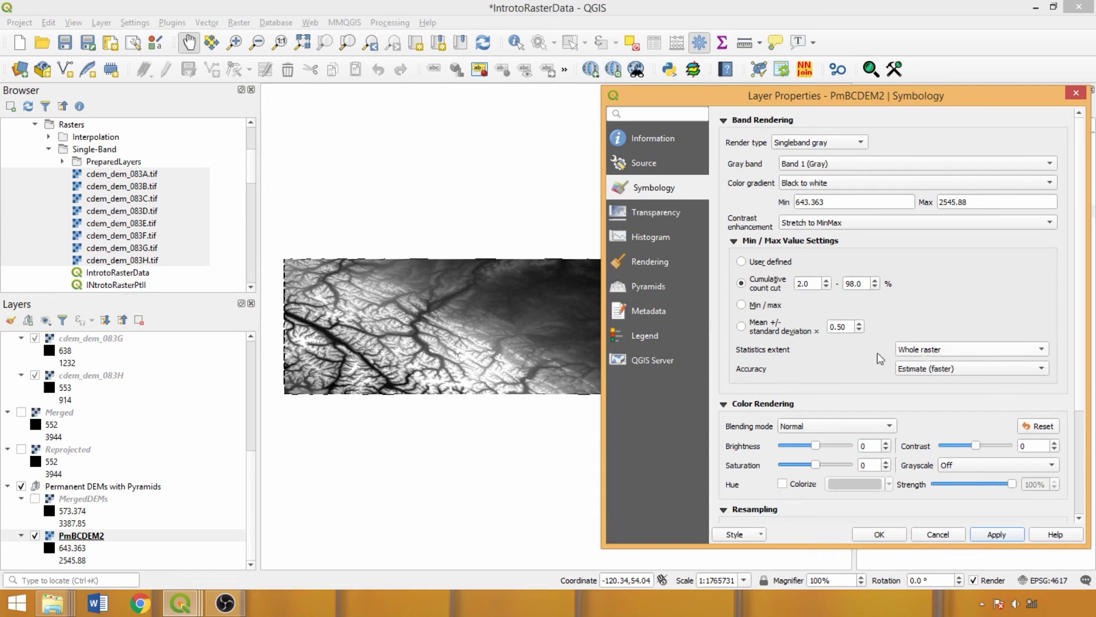
Set PmBCDEM2's statistics extent to Updated canvas so the stretch follows the view.
click(883, 531)
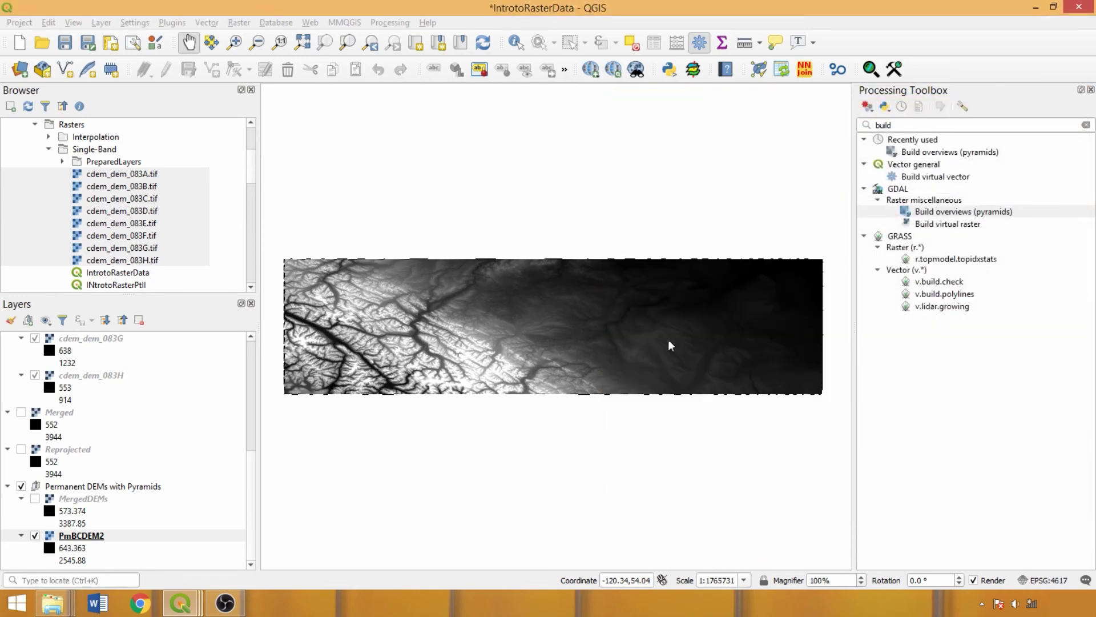
scroll(709, 299, up, 3)
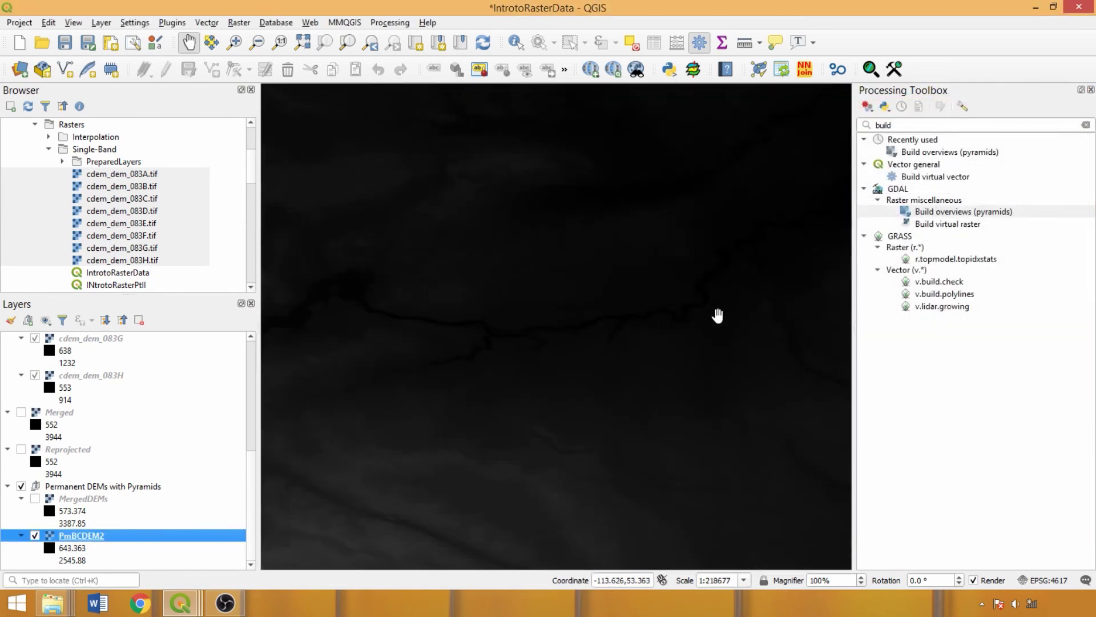
double_click(142, 535)
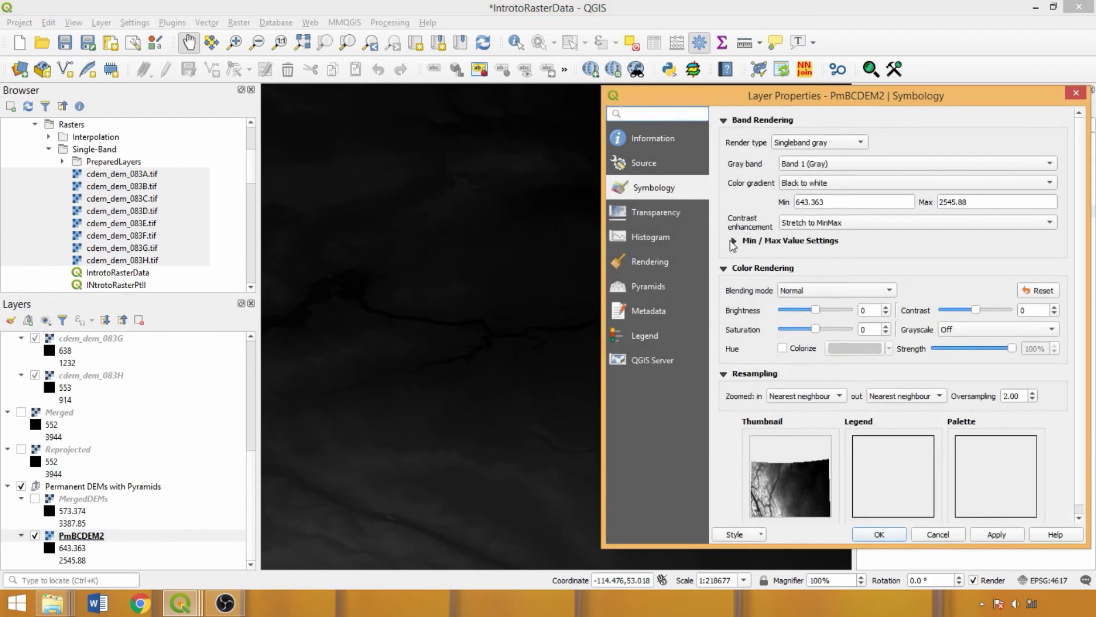
click(970, 349)
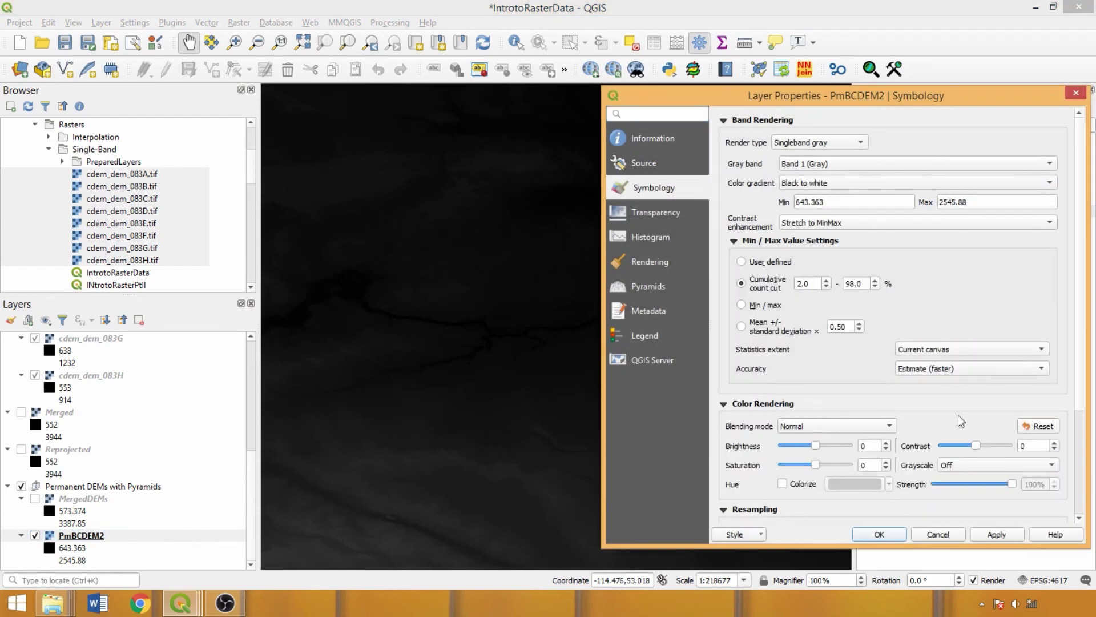
click(1009, 533)
mouse_move(635, 102)
mouse_down()
mouse_move(1029, 224)
mouse_move(530, 53)
mouse_up()
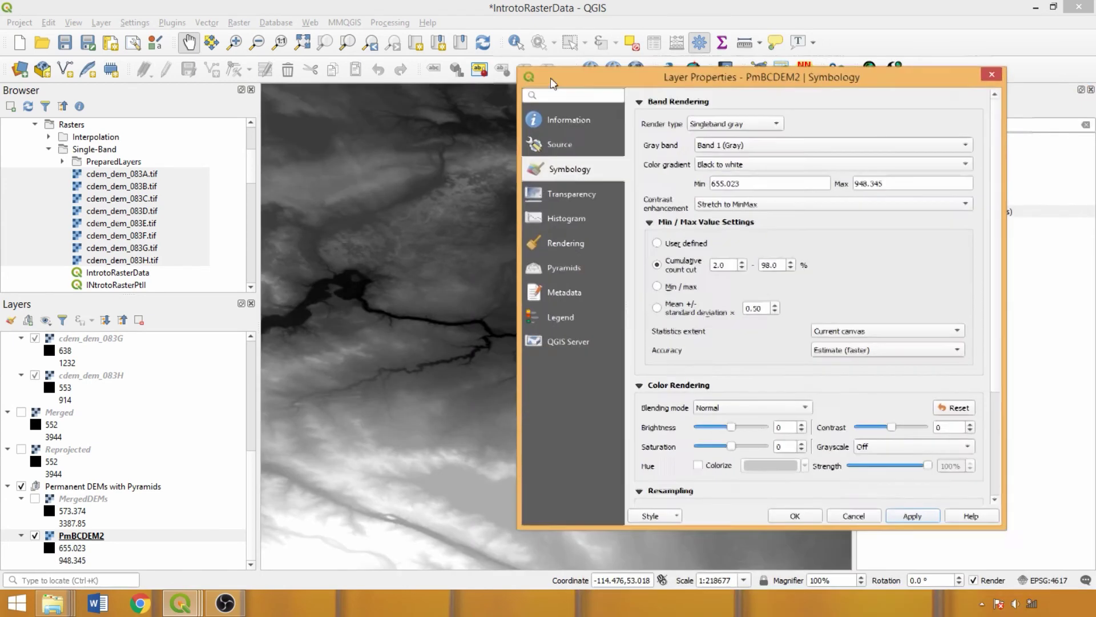
click(831, 301)
click(825, 316)
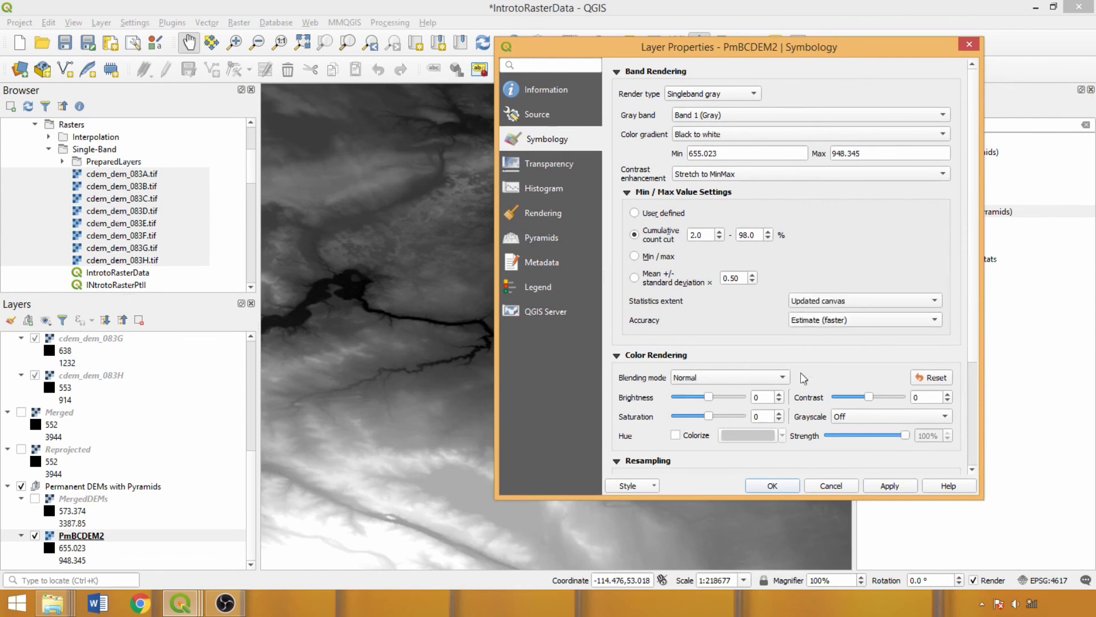
click(774, 485)
Pan and zoom to test the canvas-based stretch, then zoom to the full PmBCDEM2 extent.
scroll(489, 374, down, 2)
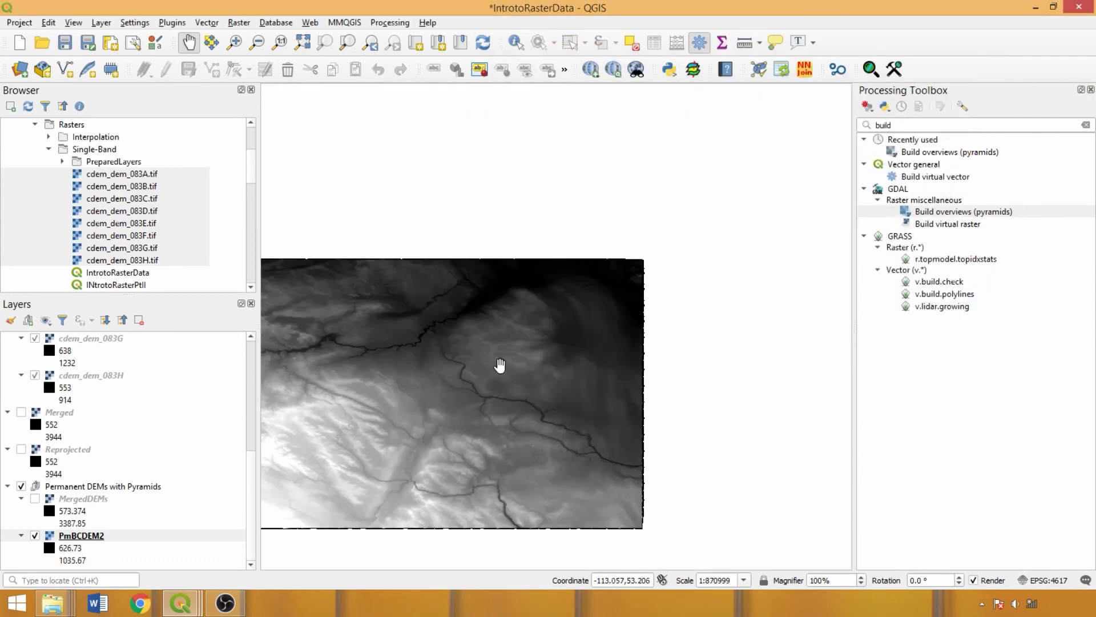
drag(499, 362, 735, 392)
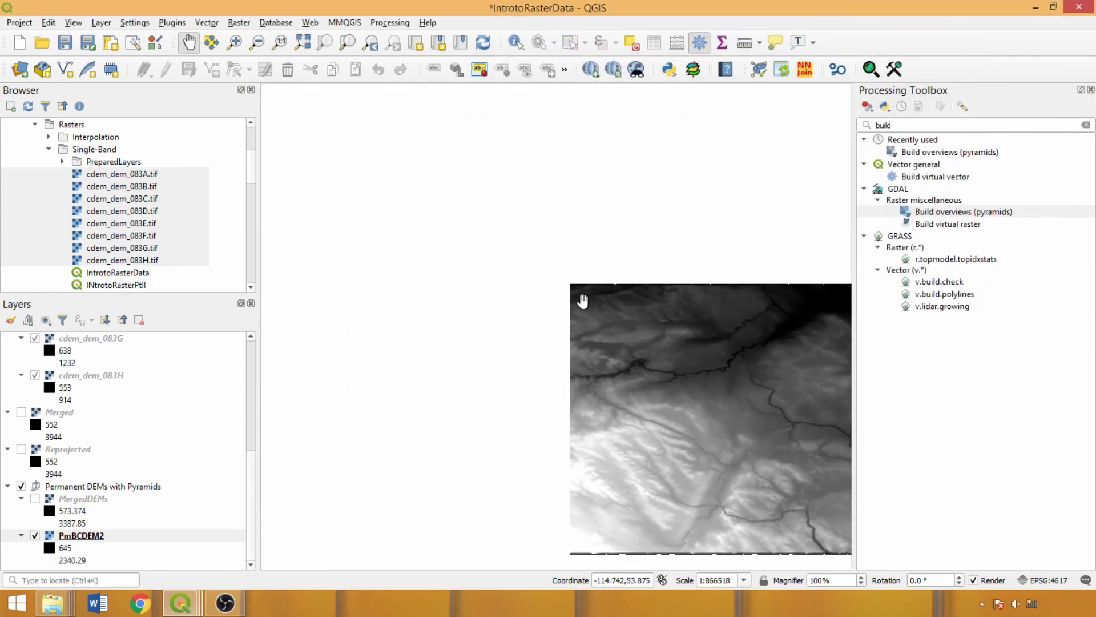
scroll(496, 324, up, 1)
scroll(499, 342, up, 1)
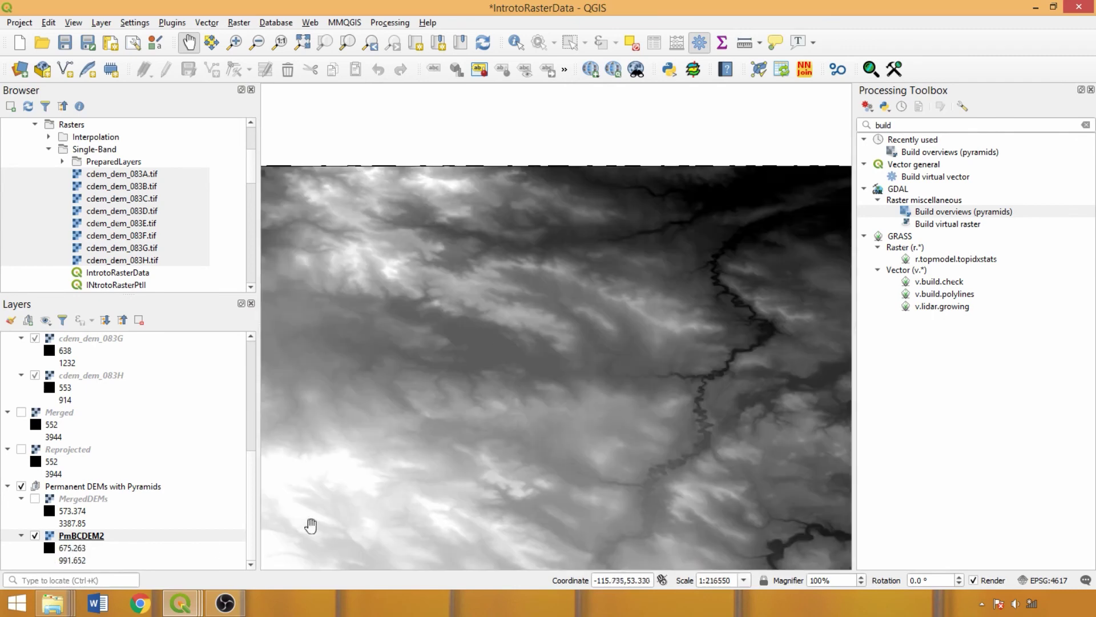
click(205, 539)
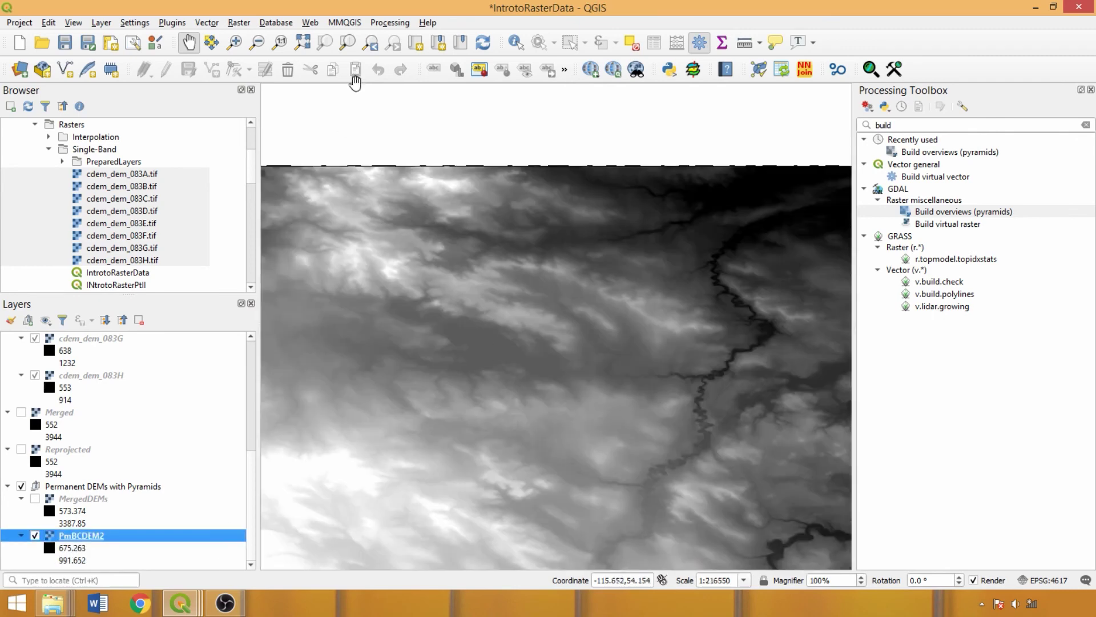
click(348, 45)
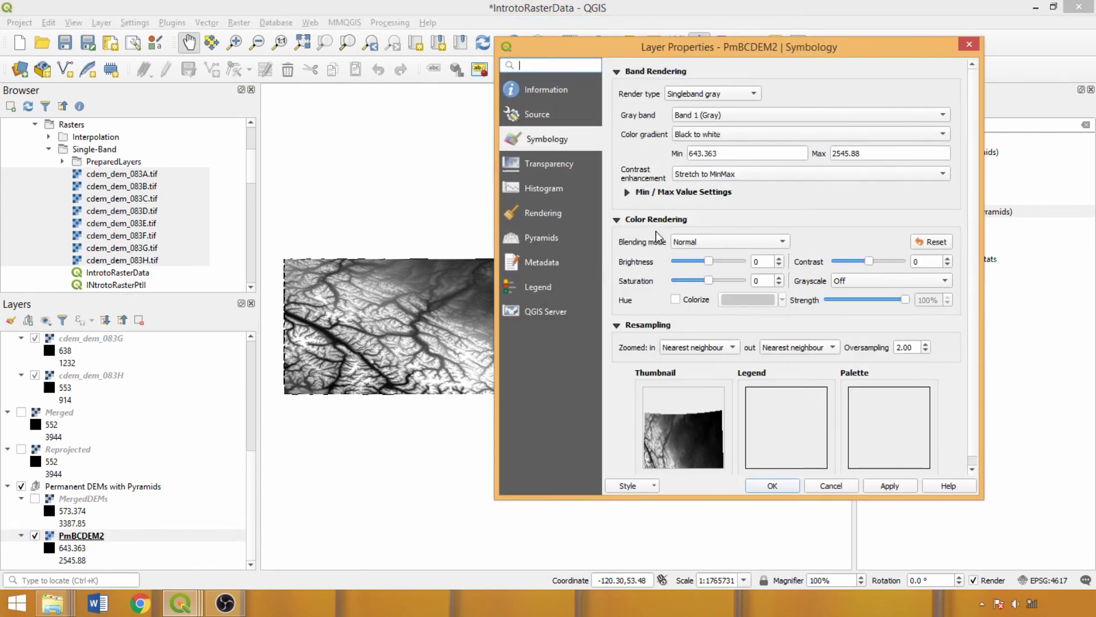
Render PmBCDEM2 as singleband pseudocolor with an inverted RdYlGn ramp.
click(692, 97)
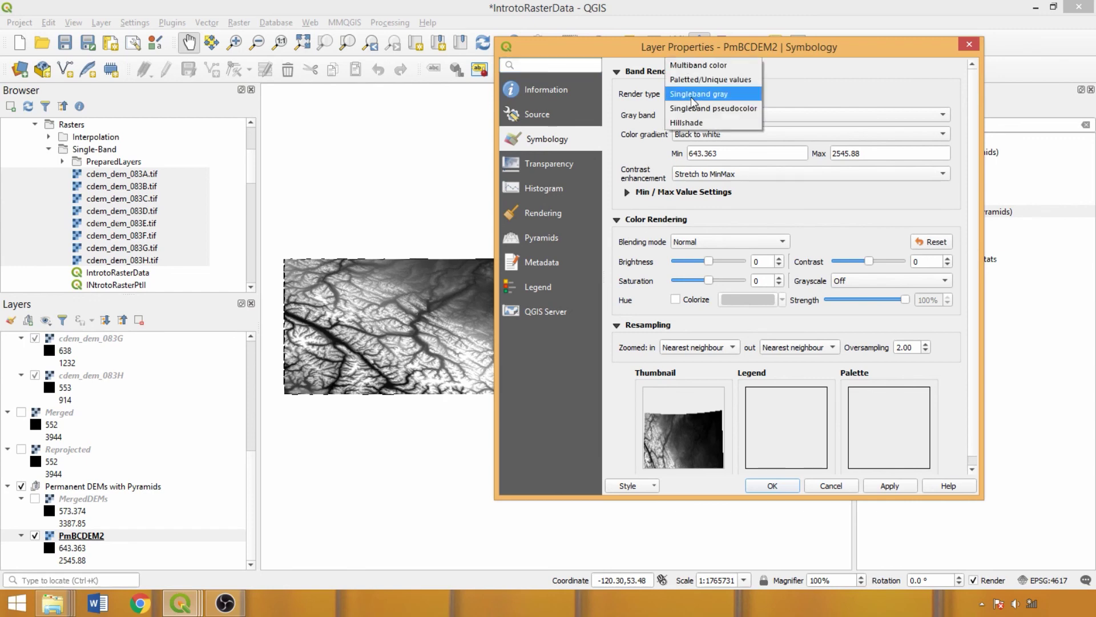
click(692, 108)
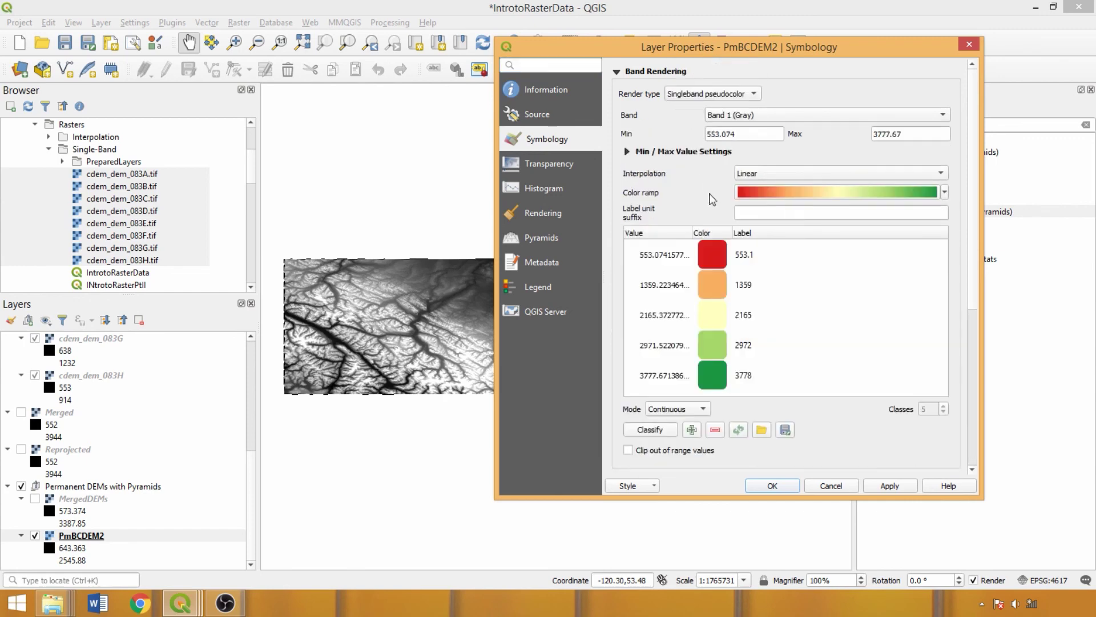
click(946, 193)
mouse_move(782, 368)
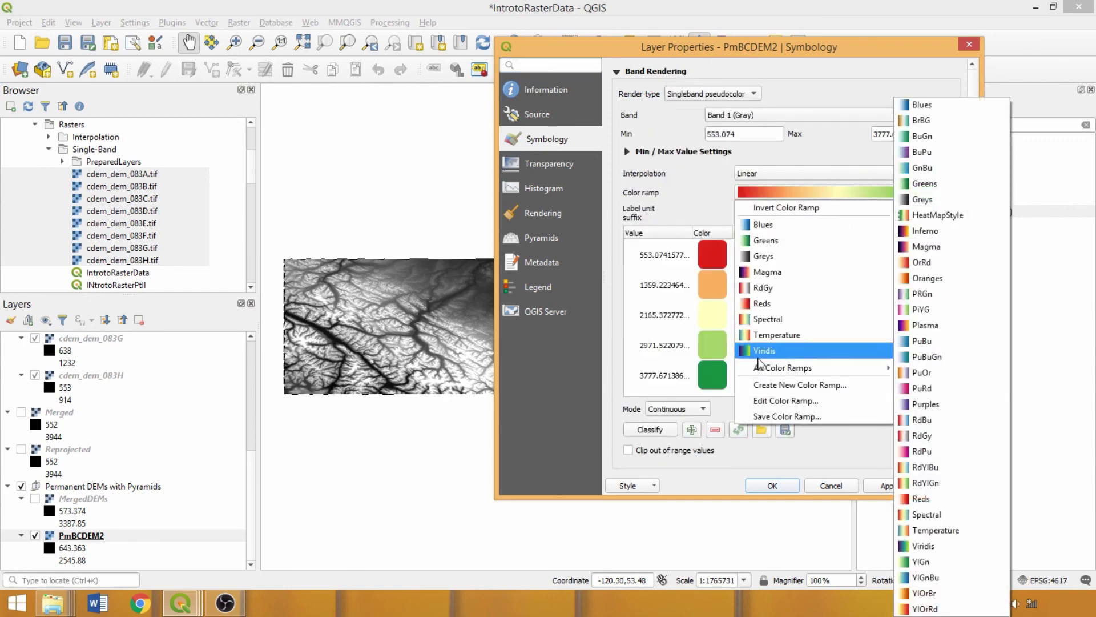
click(936, 482)
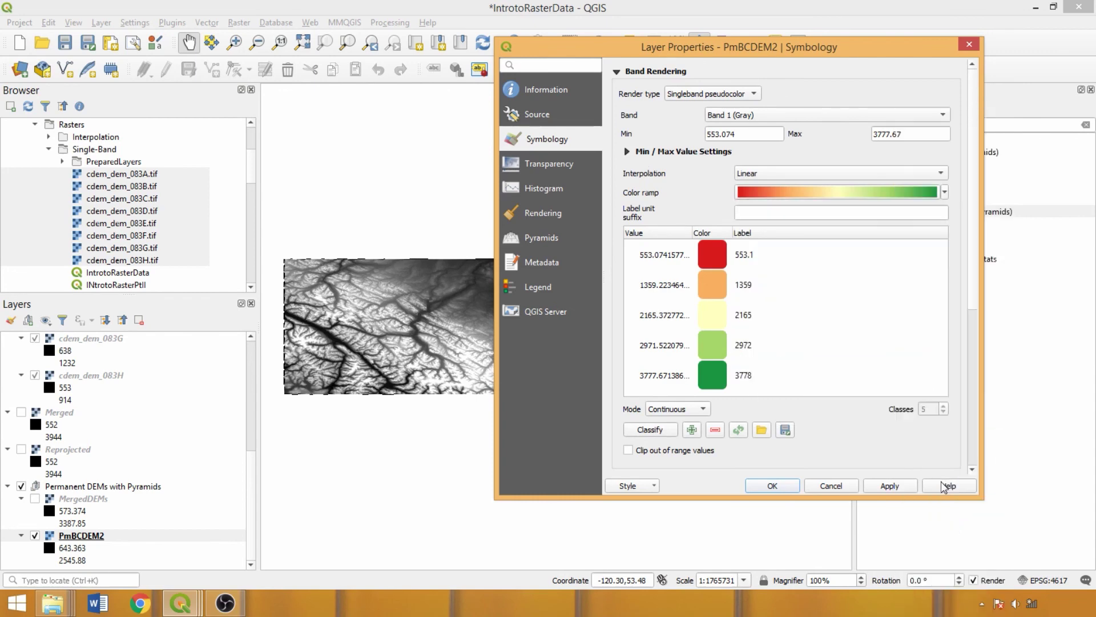
click(945, 193)
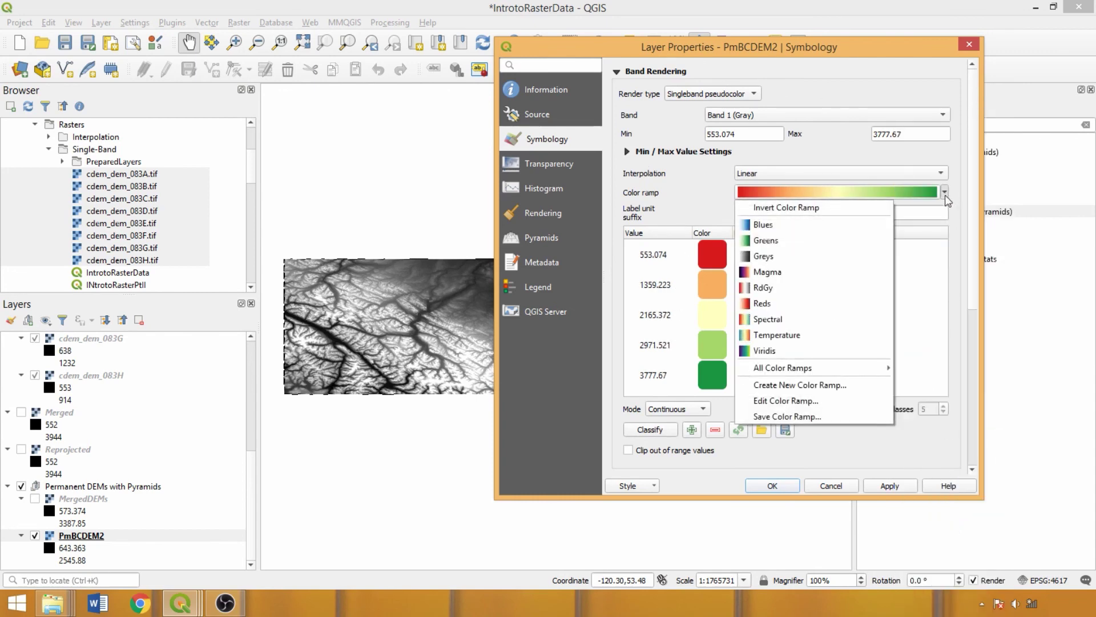
click(828, 209)
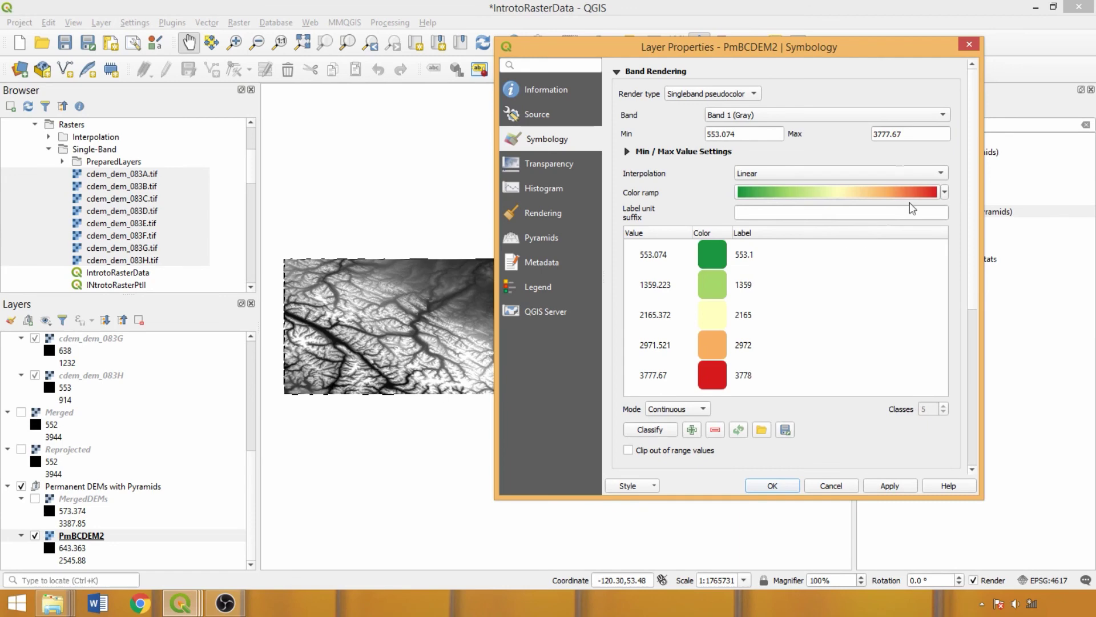
Keep linear interpolation and apply the green-to-red ramp spanning 553–3778.
click(780, 174)
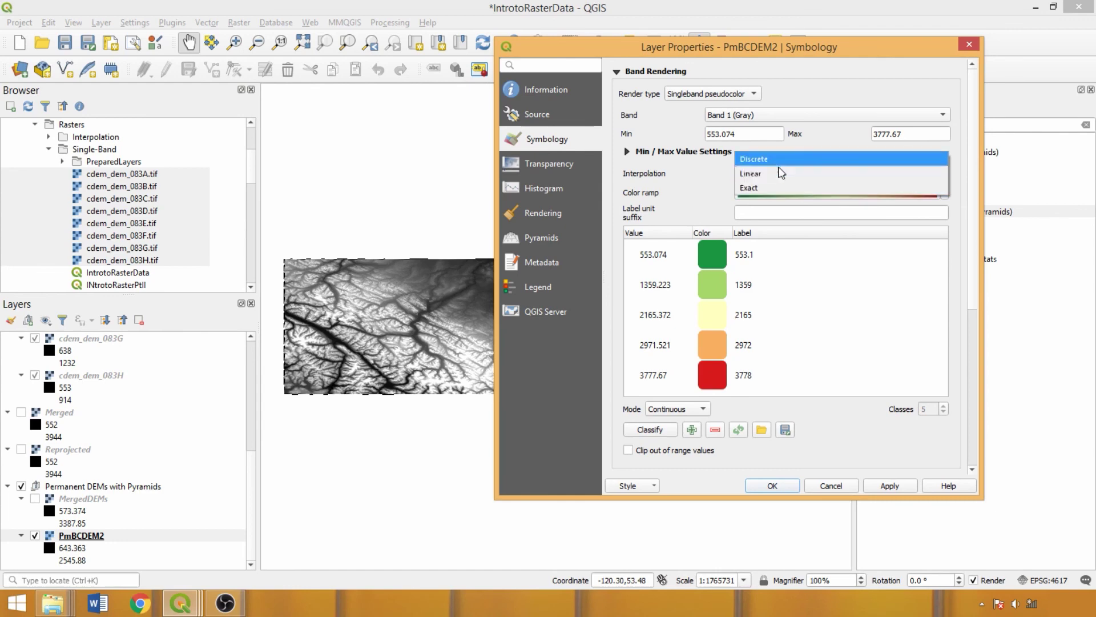
click(776, 173)
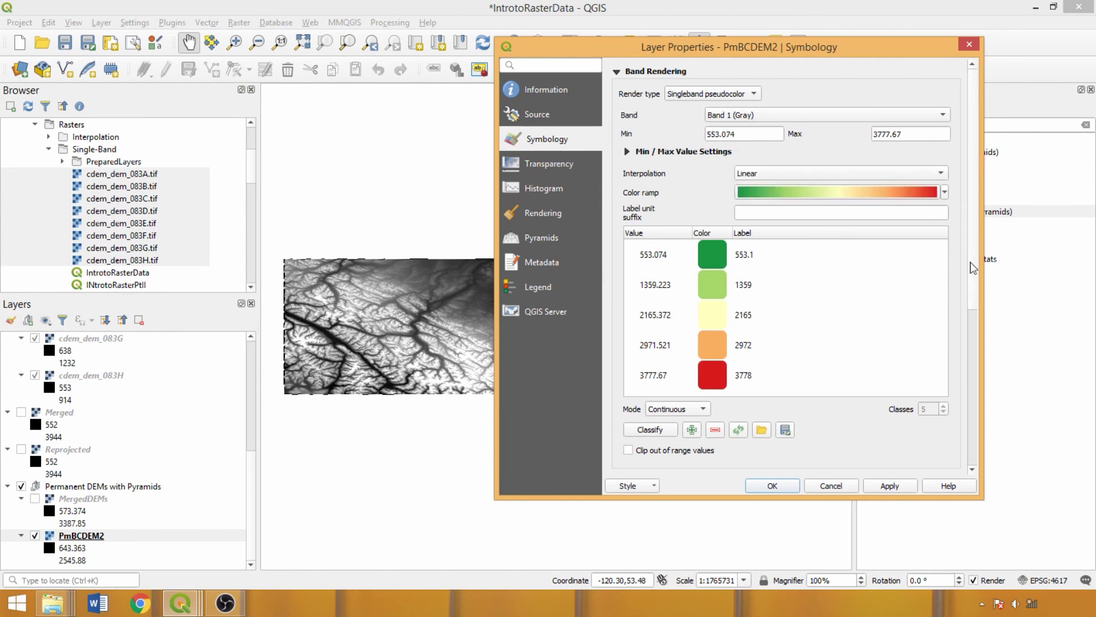
drag(975, 267, 975, 429)
click(889, 485)
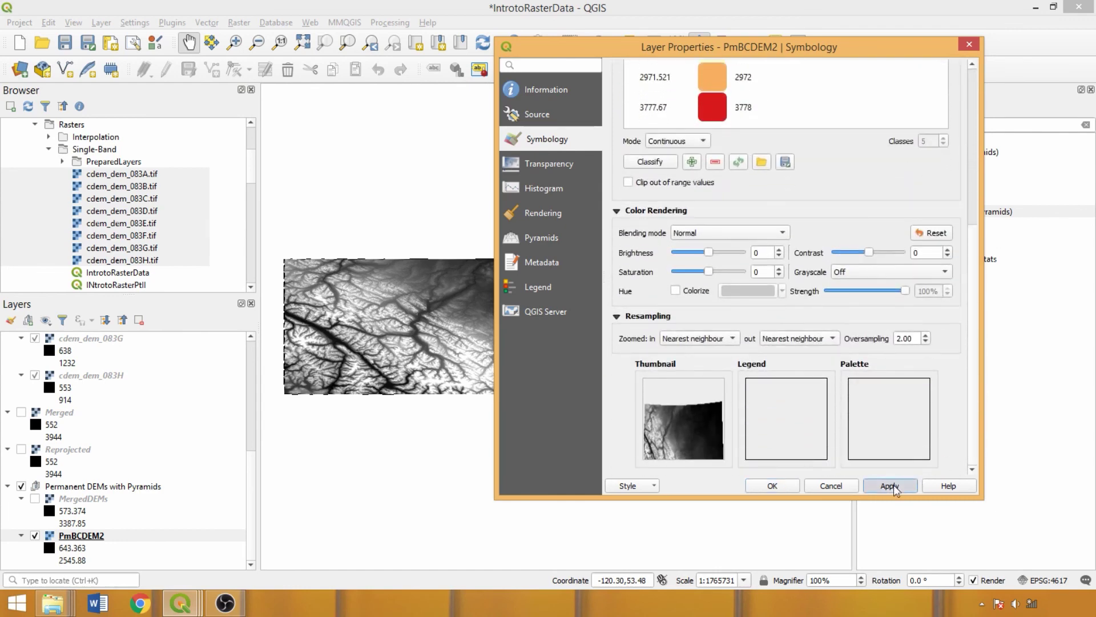
click(772, 486)
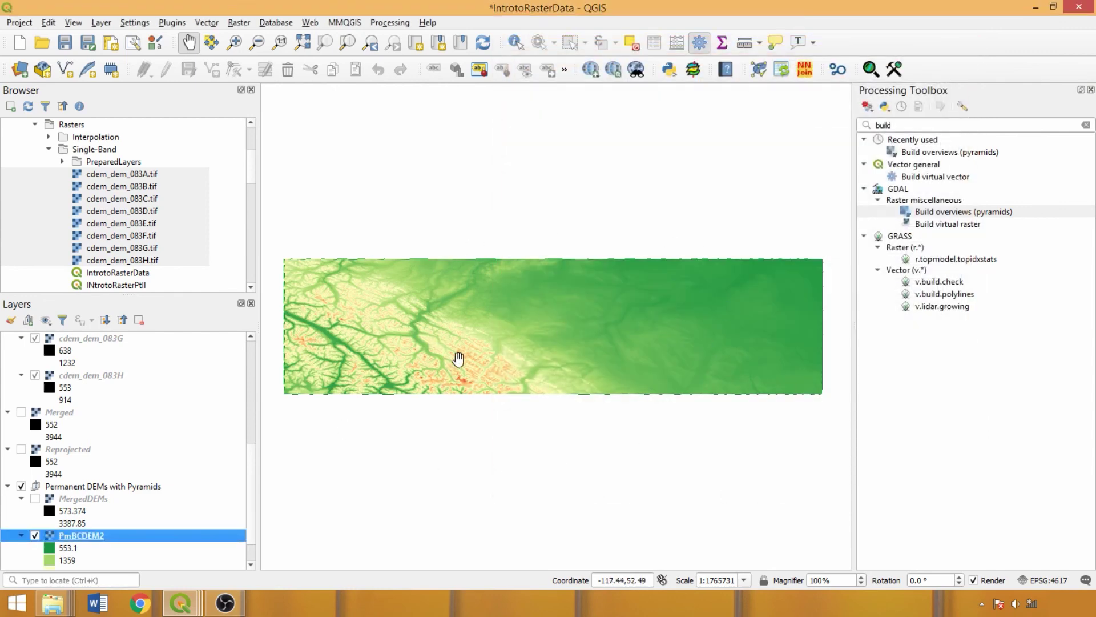
scroll(463, 366, up, 2)
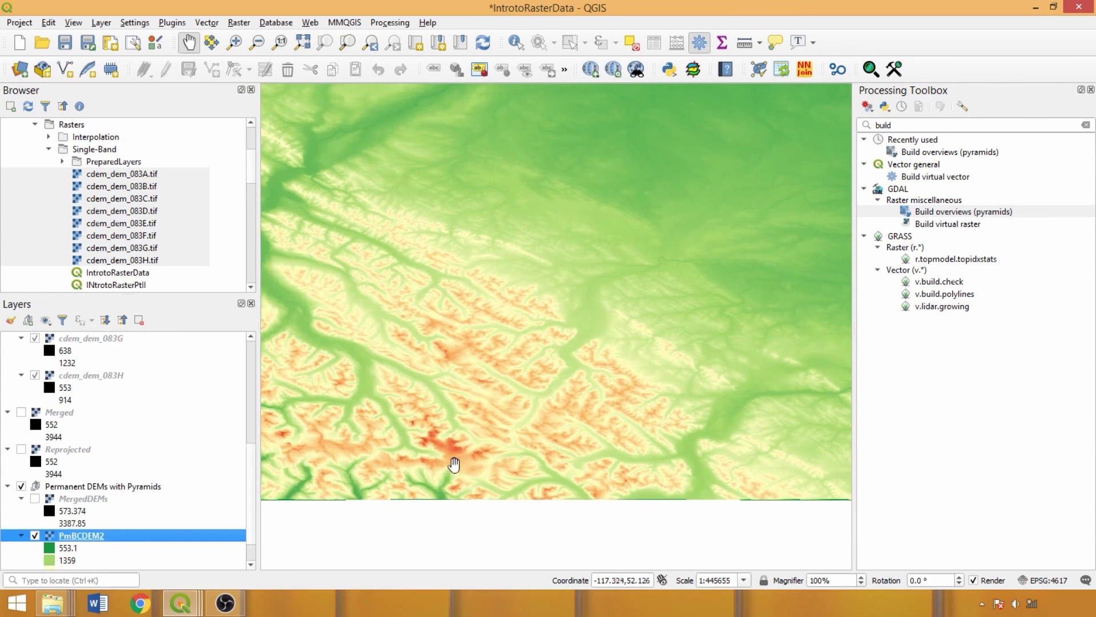
drag(289, 231, 357, 301)
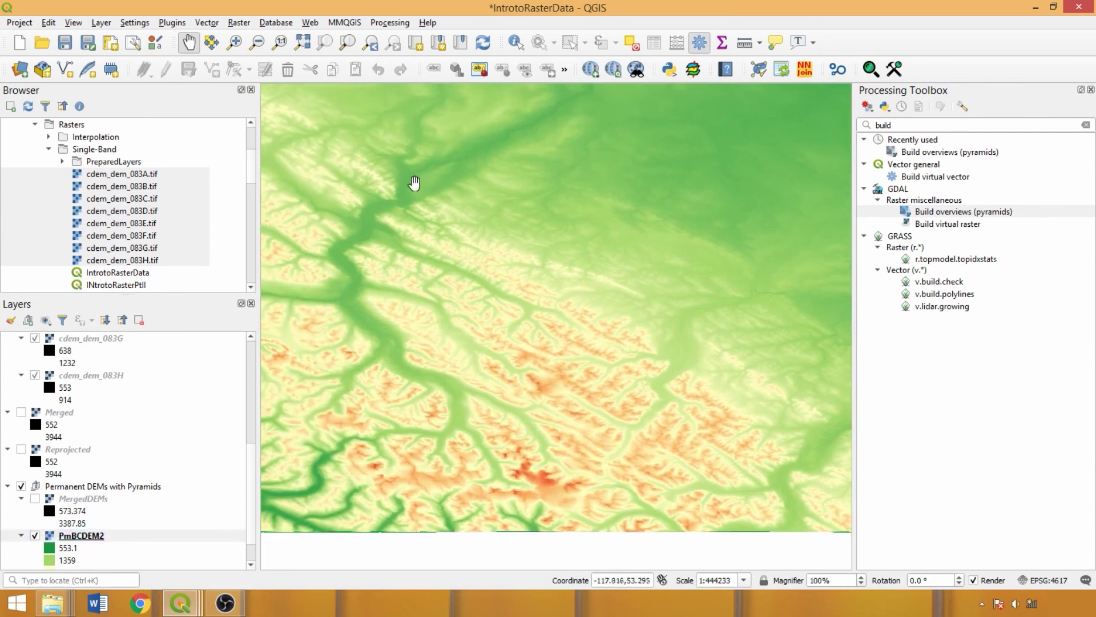
drag(417, 183, 399, 306)
drag(649, 305, 426, 296)
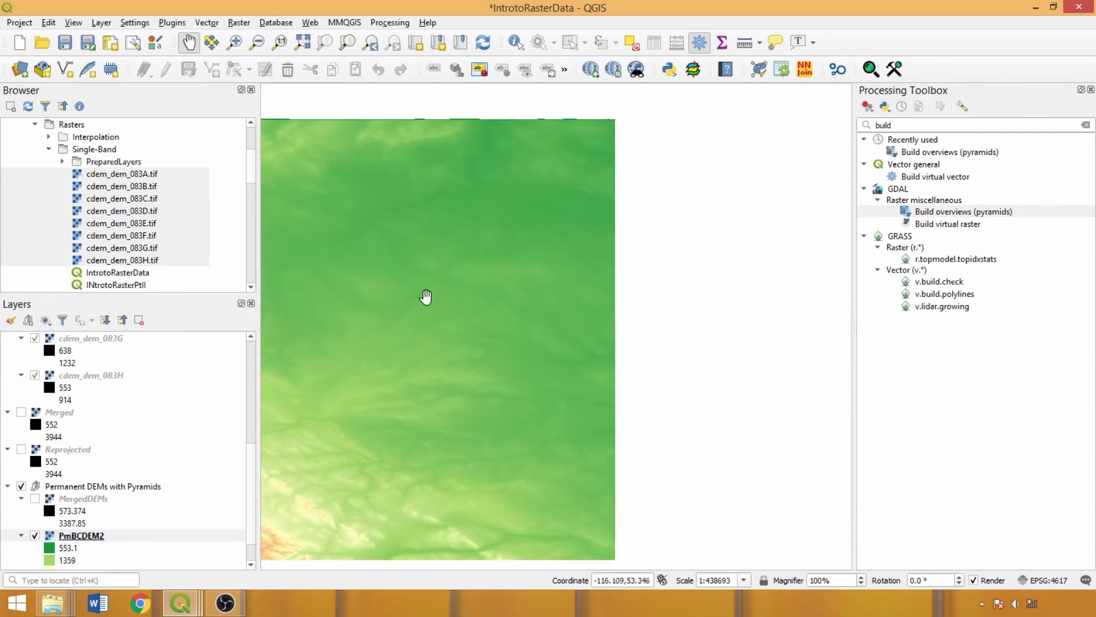
click(348, 42)
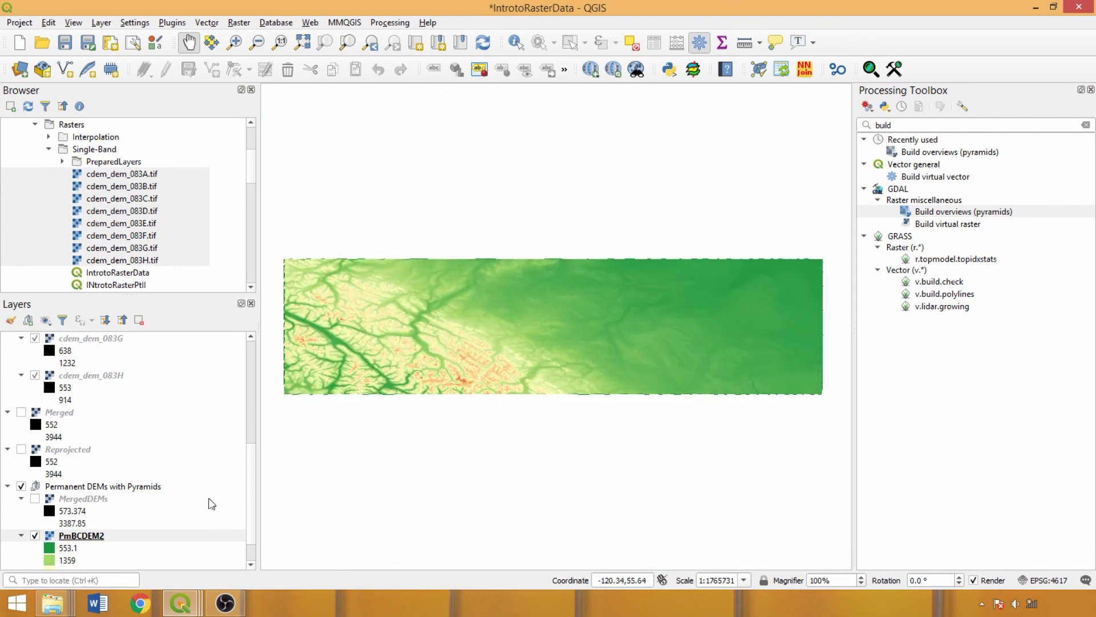
scroll(211, 502, down, 1)
right_click(111, 500)
mouse_move(136, 459)
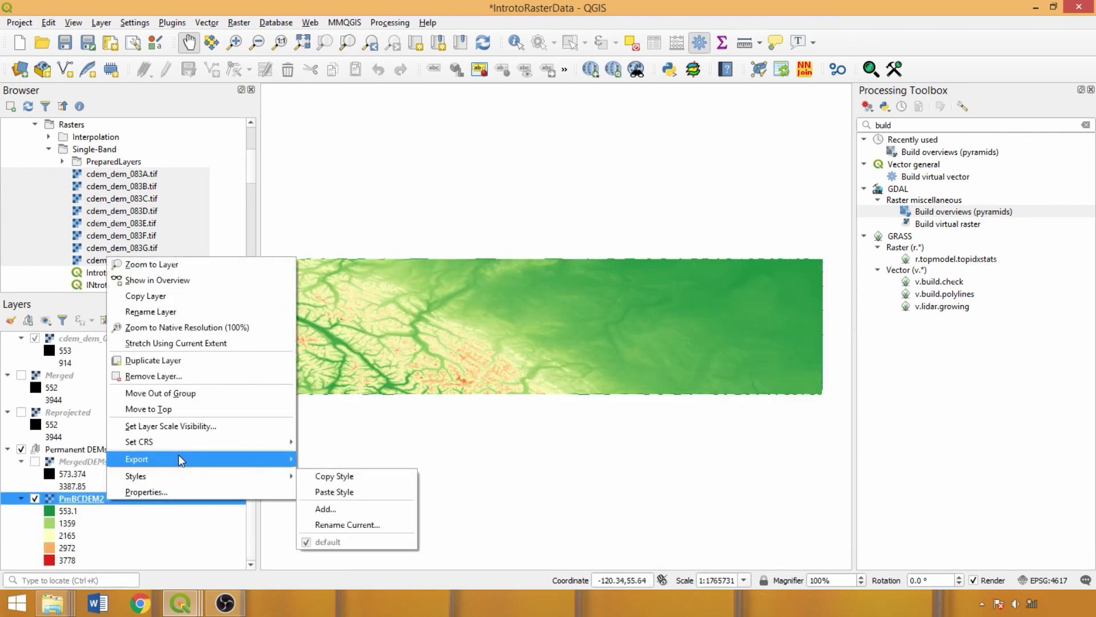
click(55, 367)
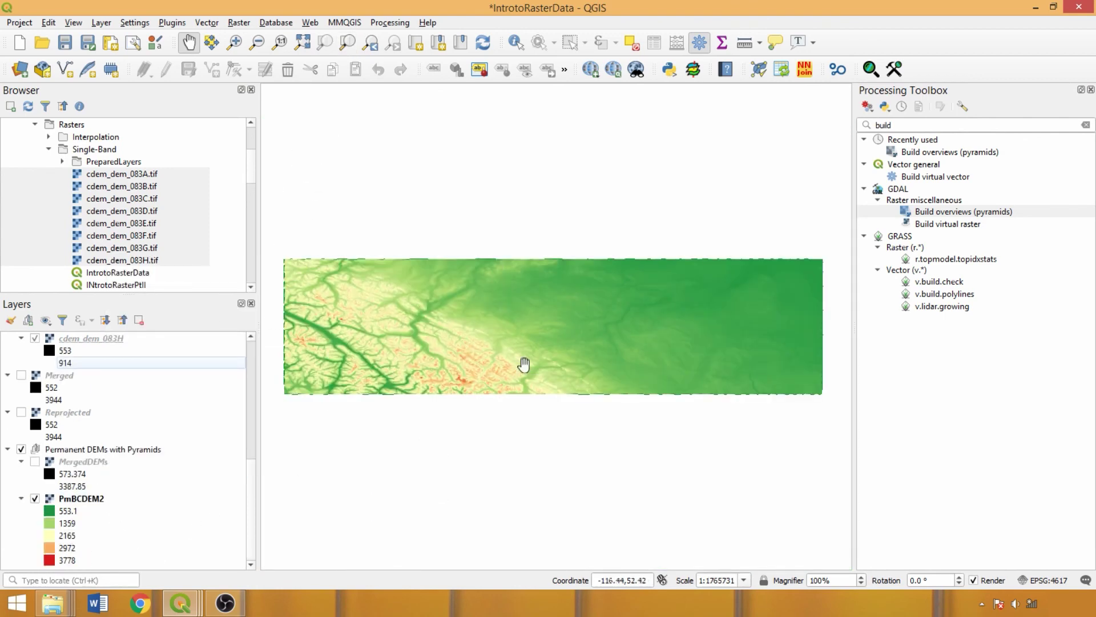